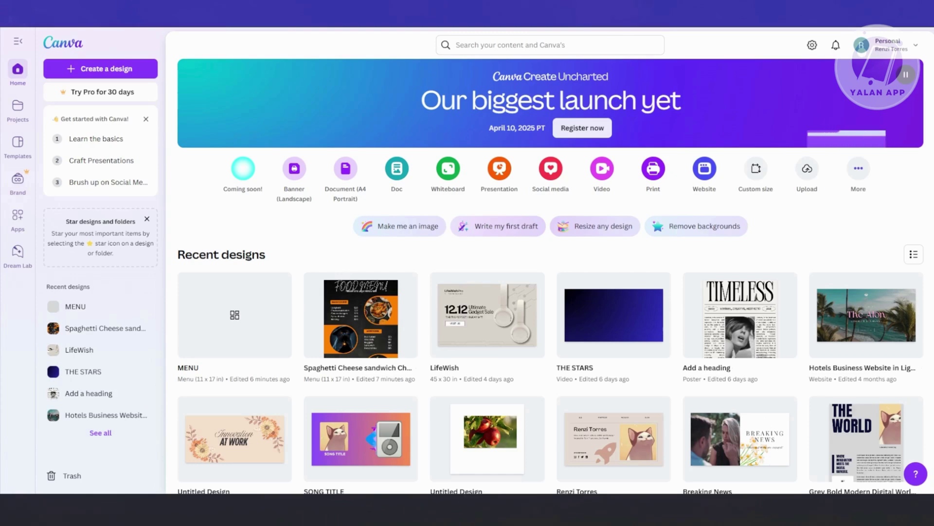
Step: Start a new custom-size design and set its units to inches
left_click(103, 72)
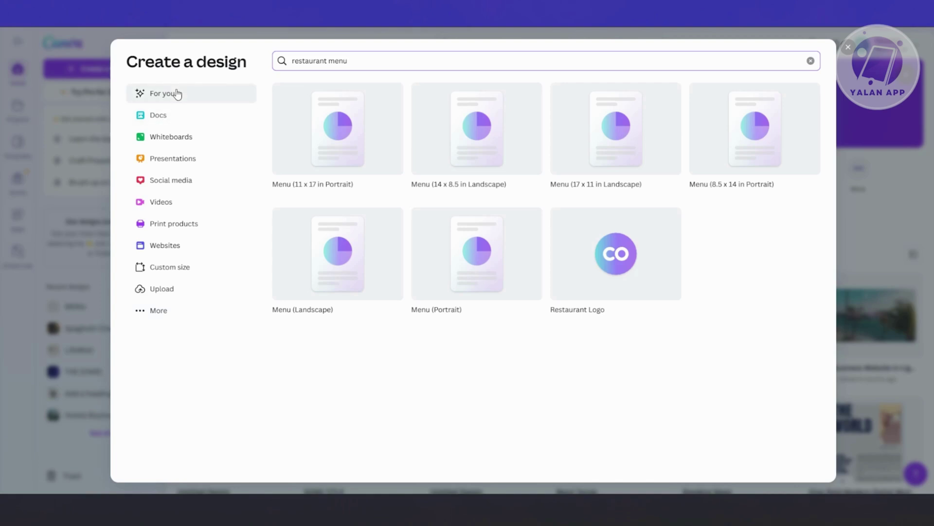
left_click(170, 267)
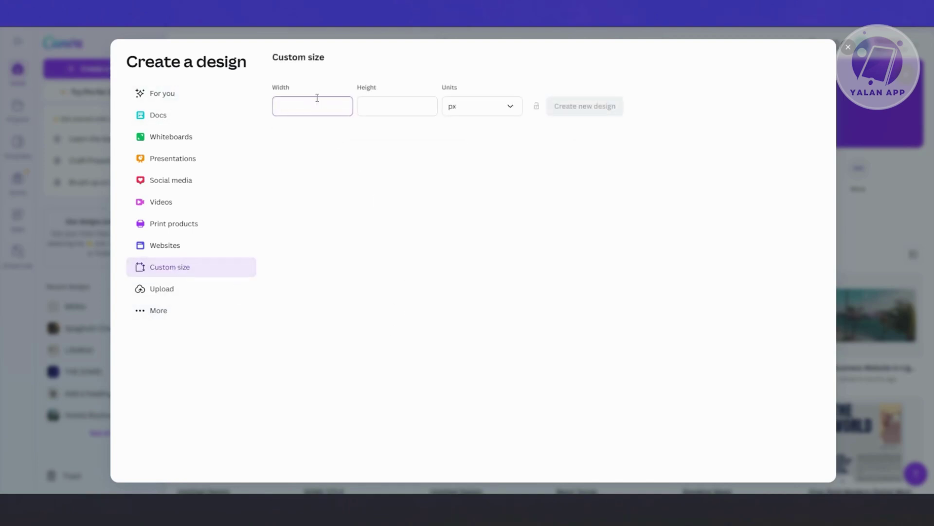
type("4.5")
left_click(396, 103)
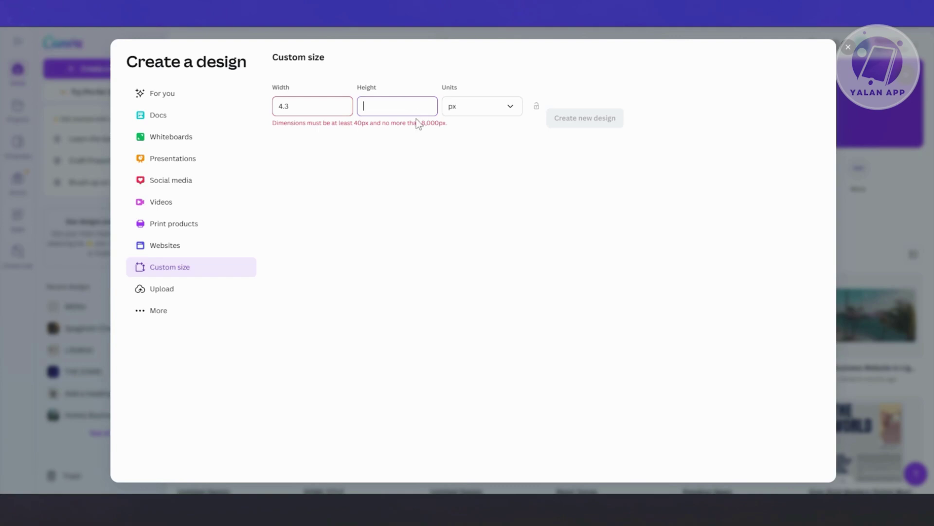
left_click(500, 113)
left_click(485, 161)
Step: Set the custom design's height to 4.5 in, leaving the width empty
key("shift+Tab")
key("shift+Tab")
type("4.5")
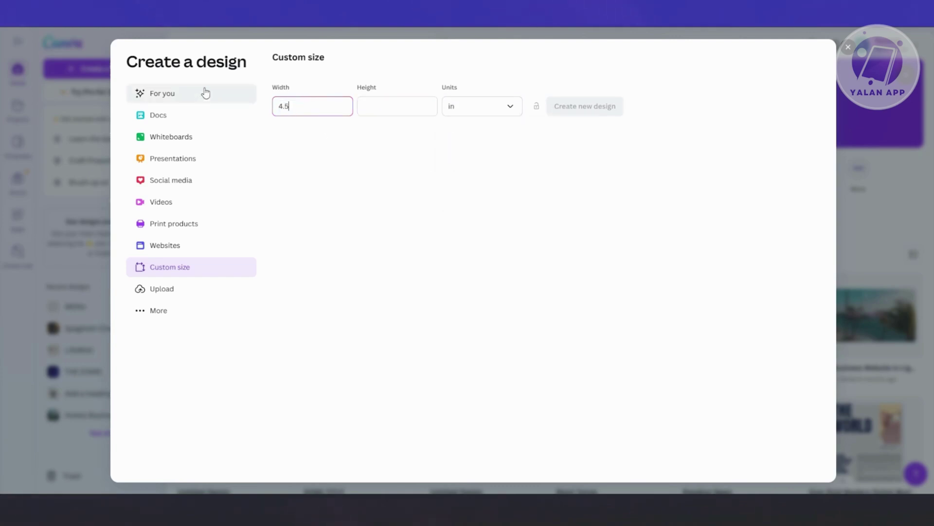
left_click(389, 105)
left_click_drag(315, 104, 269, 106)
key("ctrl+x")
left_click(412, 106)
key("ctrl+v")
Step: Set the width to 3.5 in and create the new design
left_click(309, 106)
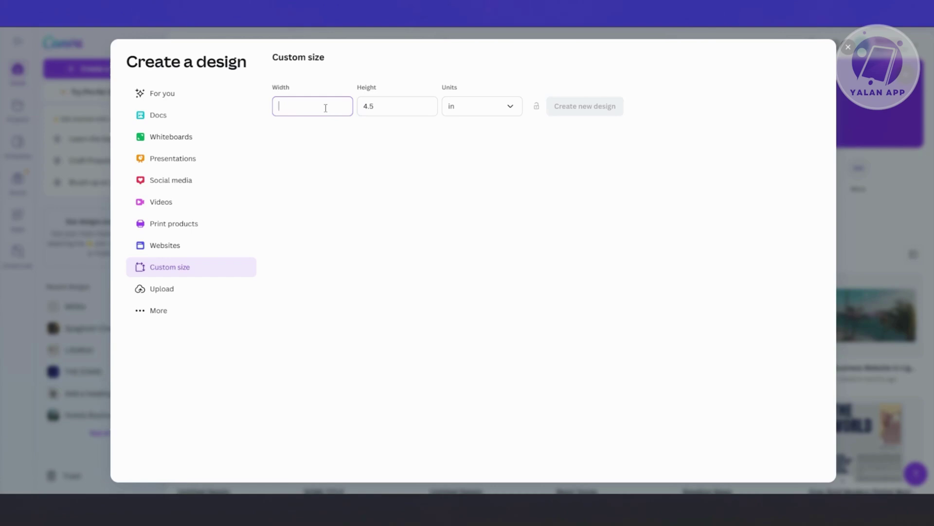
type("3.")
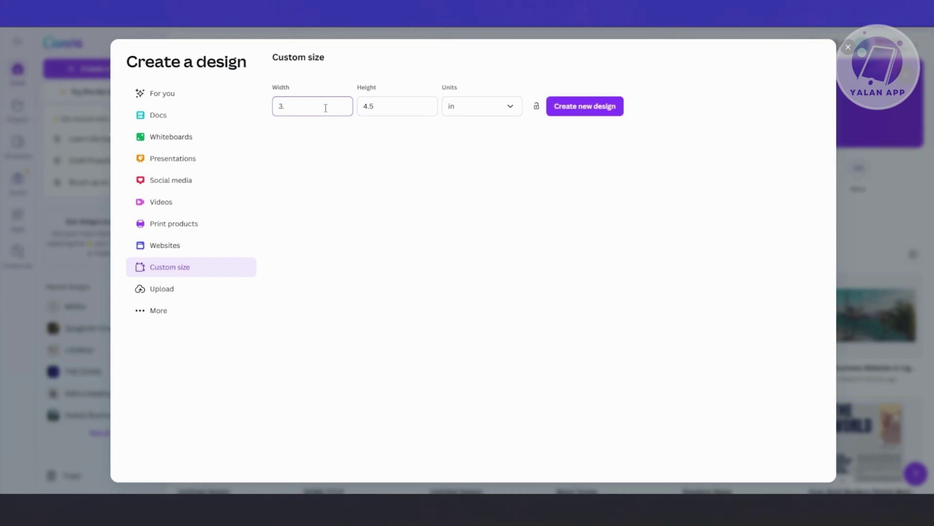
type("5")
left_click(430, 107)
left_click(595, 108)
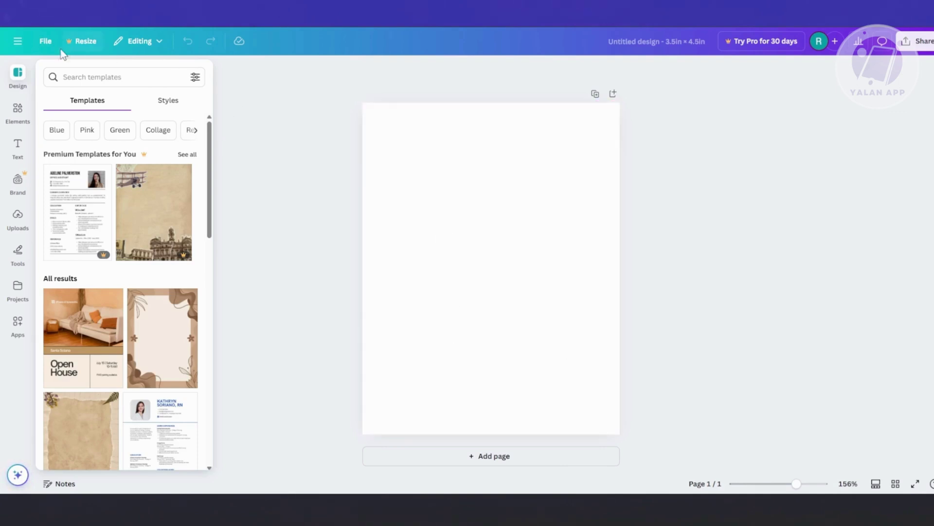
Step: Show the margins and the print bleed on the blank page
left_click(43, 48)
left_click(44, 47)
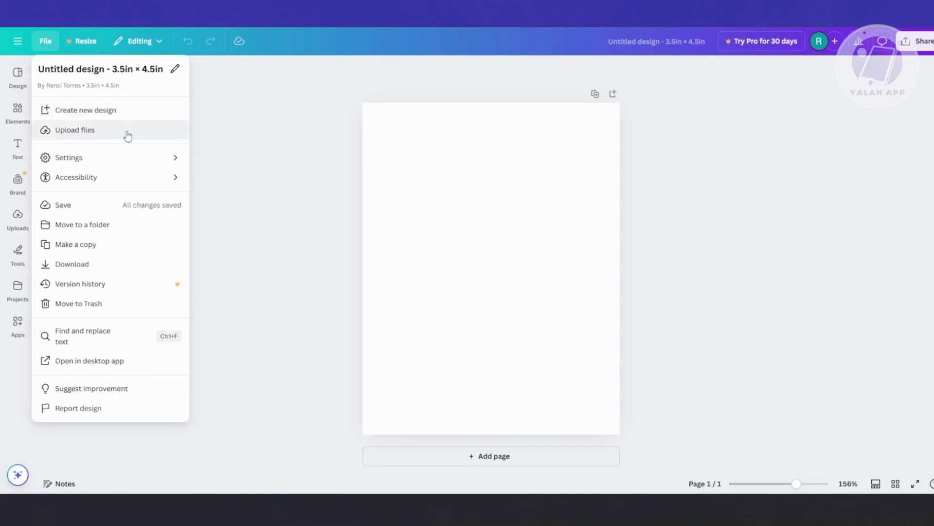
mouse_move(176, 162)
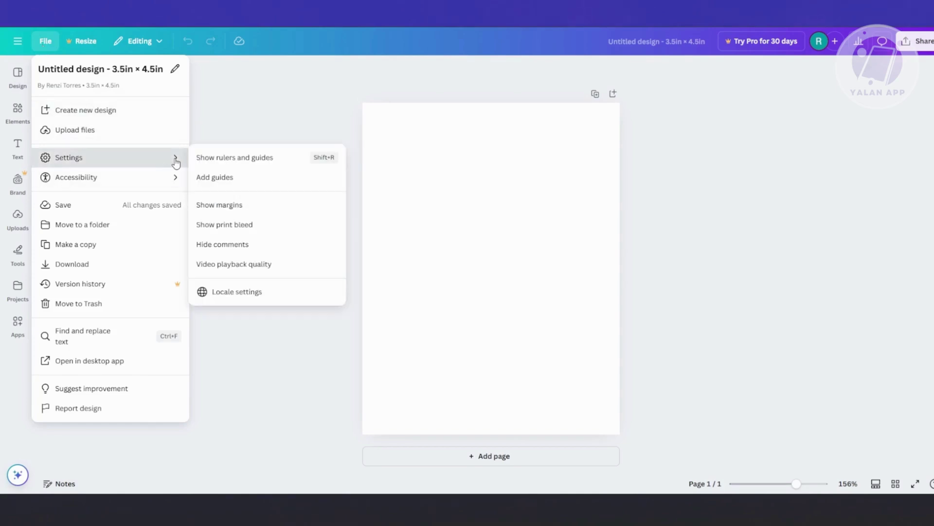
left_click(270, 212)
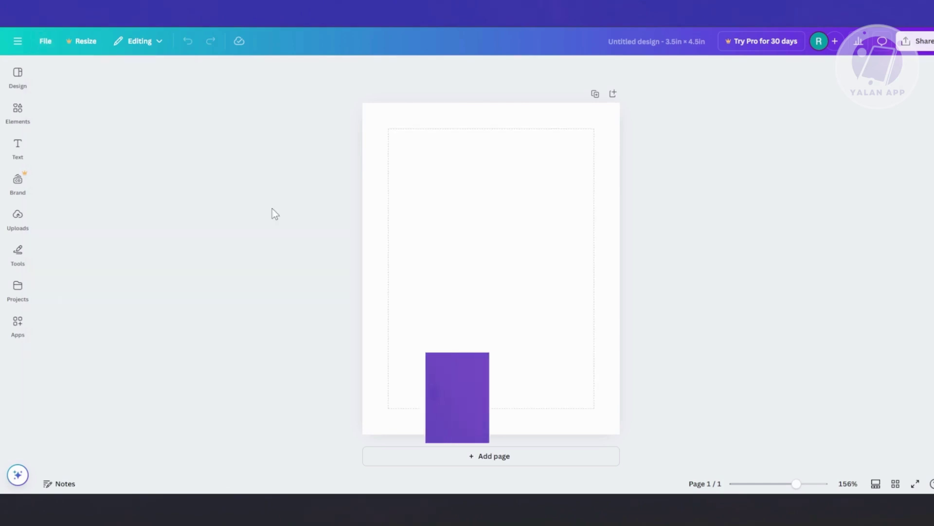
left_click(48, 44)
mouse_move(175, 158)
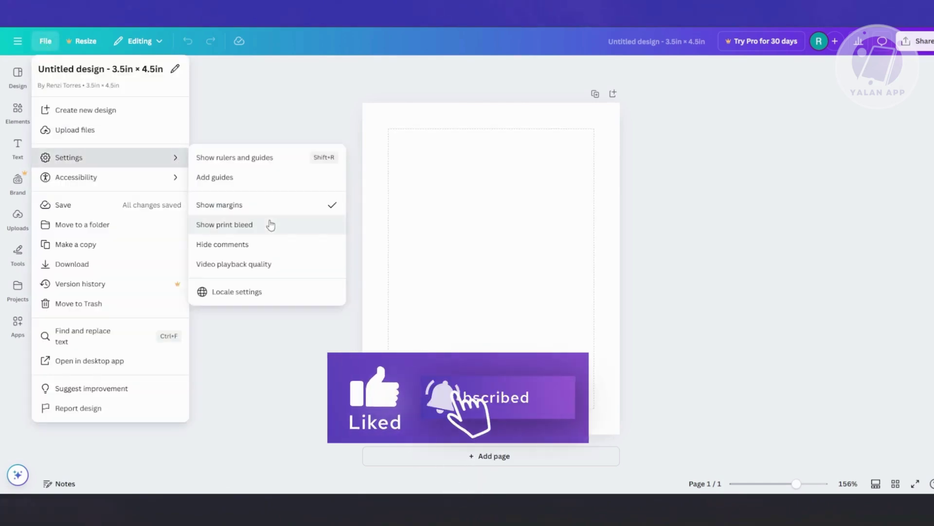
left_click(271, 225)
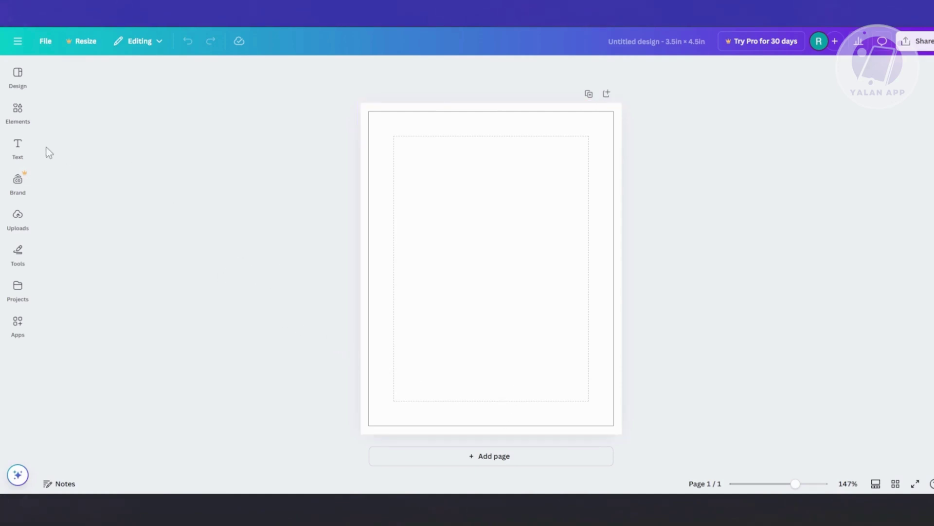
left_click(29, 119)
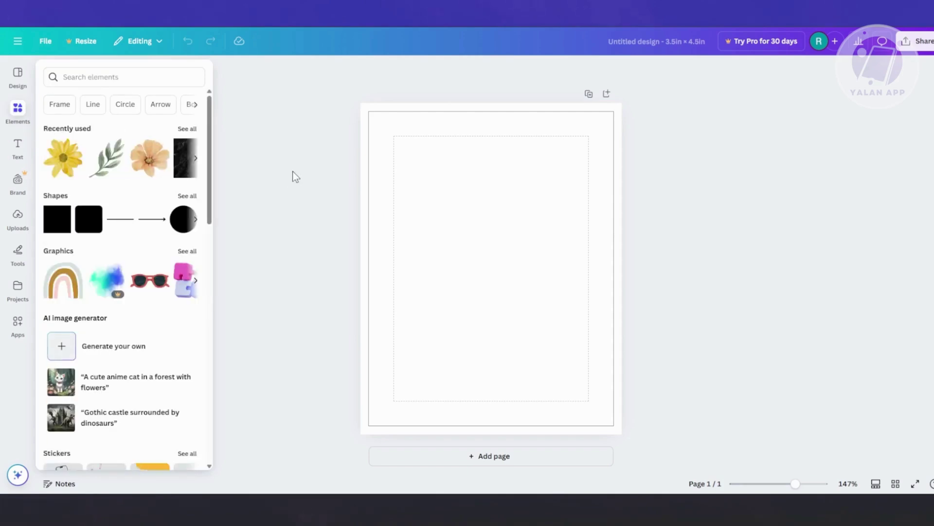
left_click(294, 172)
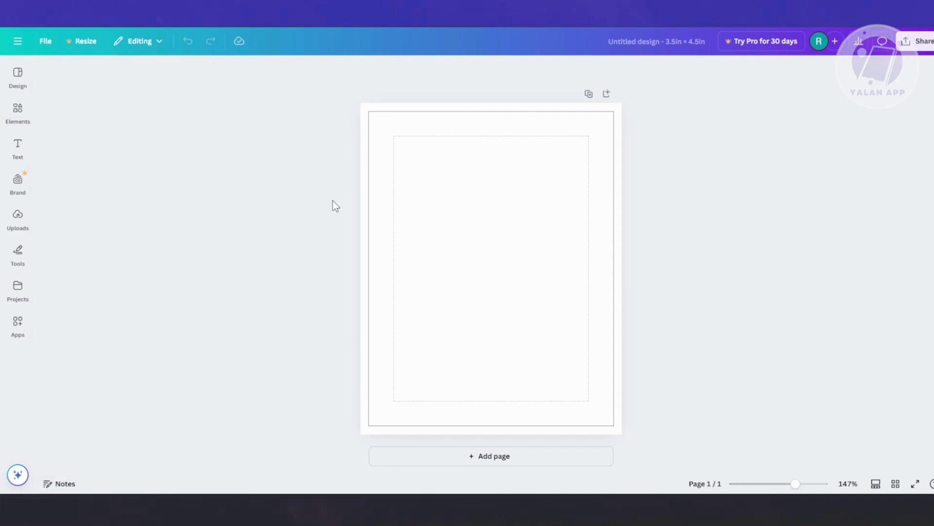
left_click(28, 112)
left_click(17, 145)
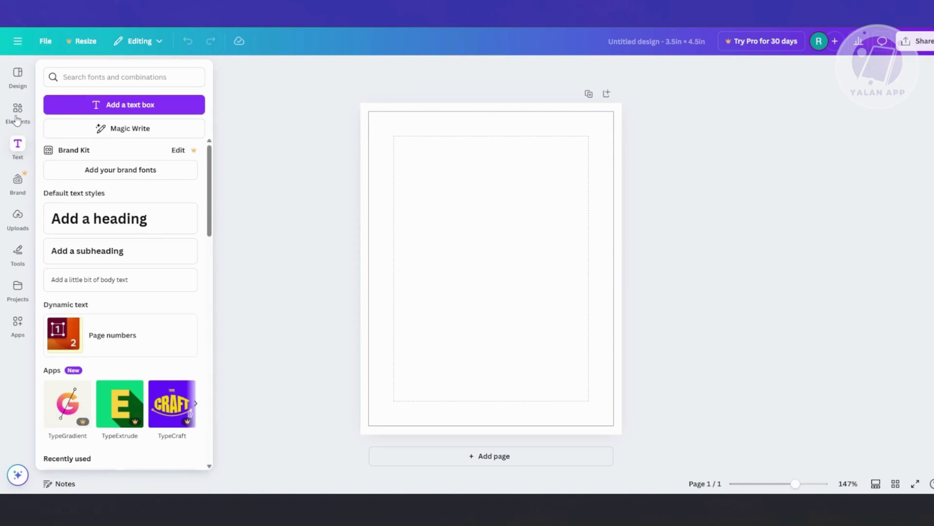
Step: Add a square shape and stretch it to cover the lower half of the page out to the bleed edges
left_click(17, 117)
scroll(148, 271, "down", 2)
left_click_drag(83, 223, 461, 271)
left_click_drag(523, 295, 712, 294)
left_click_drag(581, 332, 585, 436)
left_click_drag(642, 335, 625, 353)
left_click(787, 350)
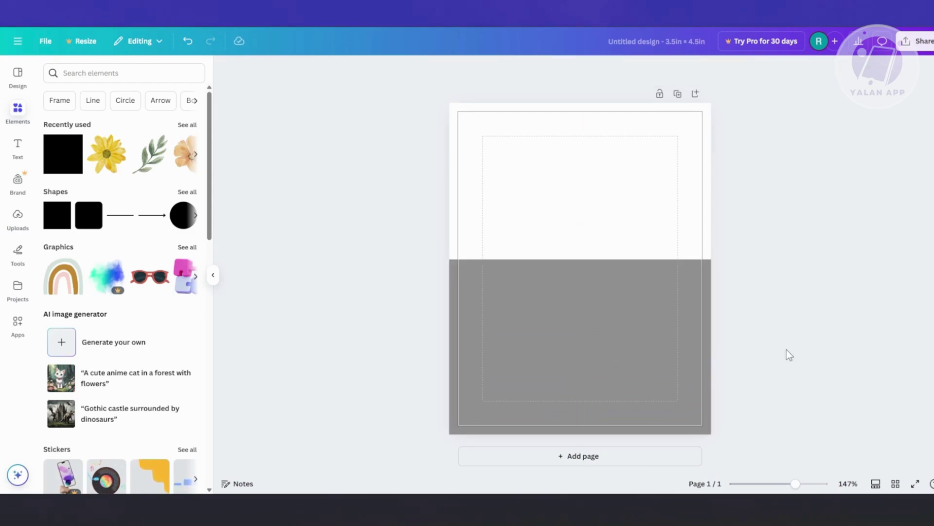
Step: Fill the rectangle on the page's lower half with the custom dark brown colour #643832
left_click(593, 311)
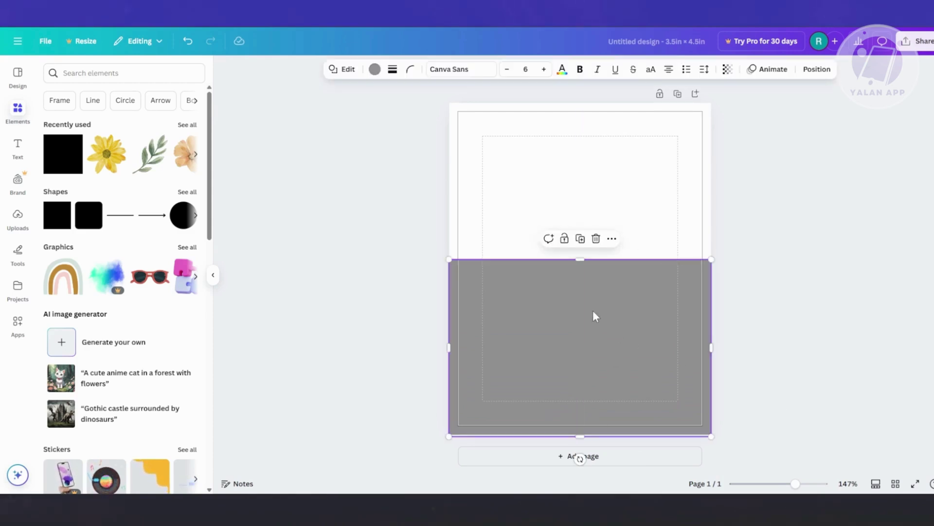
left_click(375, 70)
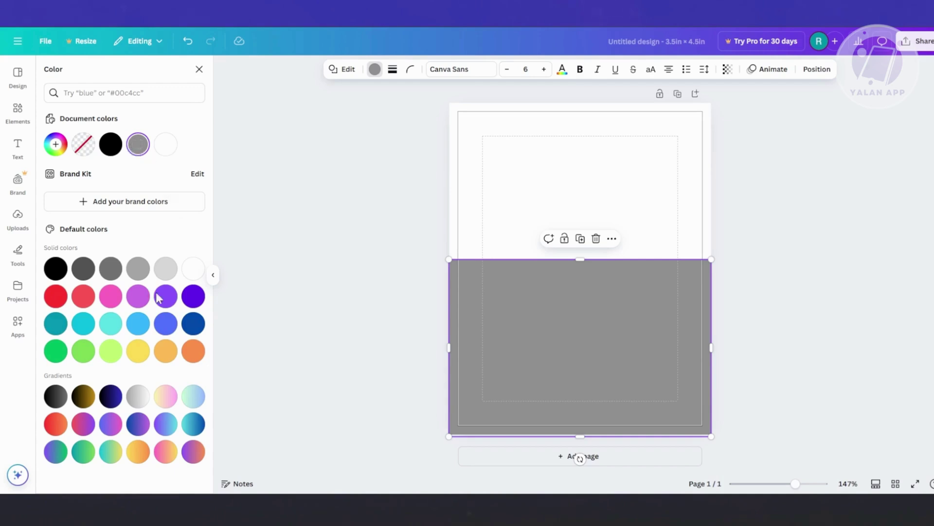
left_click(55, 144)
left_click_drag(123, 234, 135, 218)
left_click_drag(54, 255, 56, 255)
left_click_drag(134, 216, 120, 225)
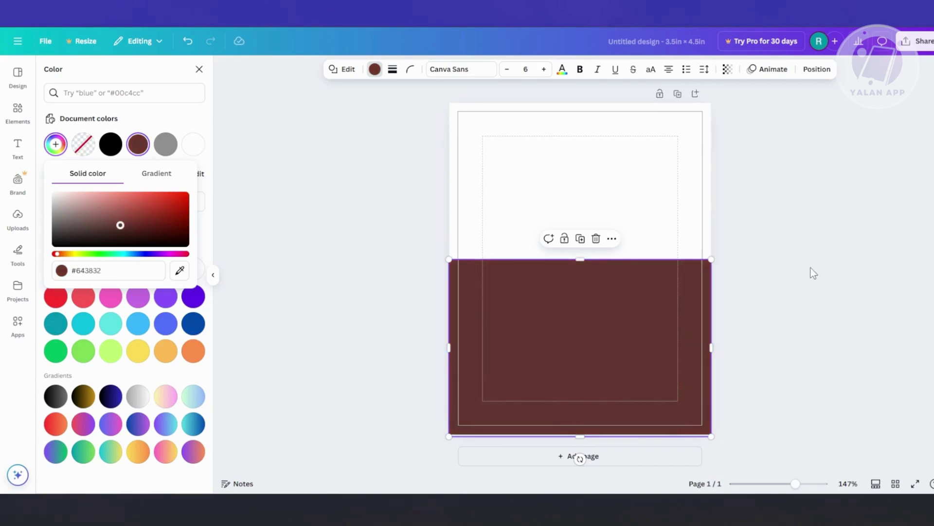
left_click(812, 273)
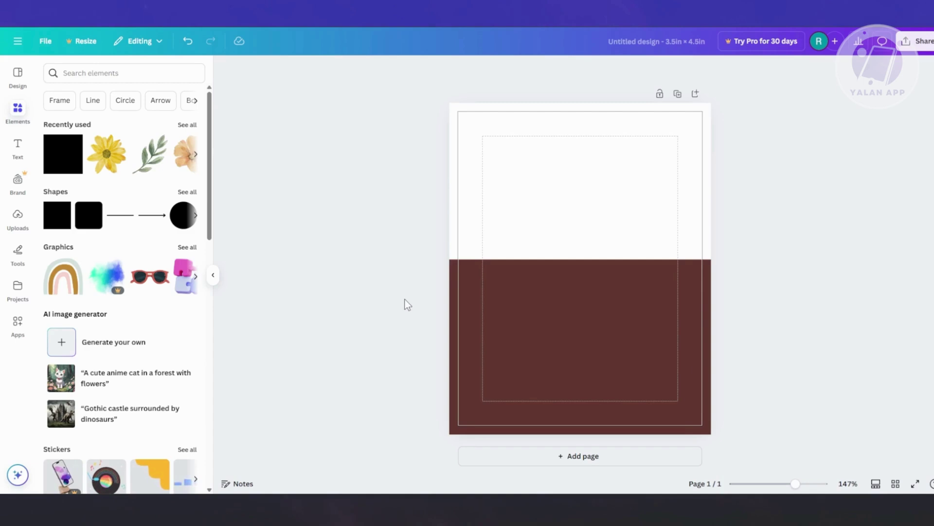
Step: Search the elements for COOKIE and list all matching graphics
left_click(104, 76)
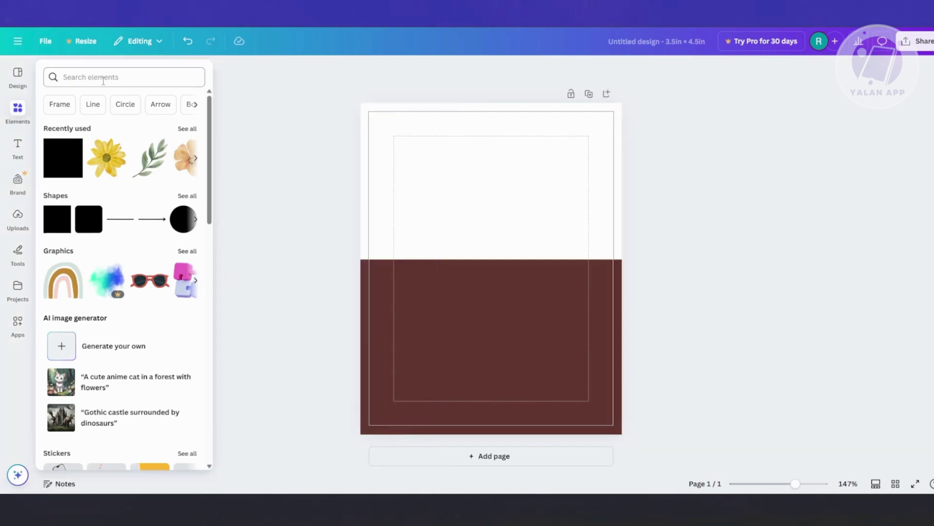
type("COOKIE")
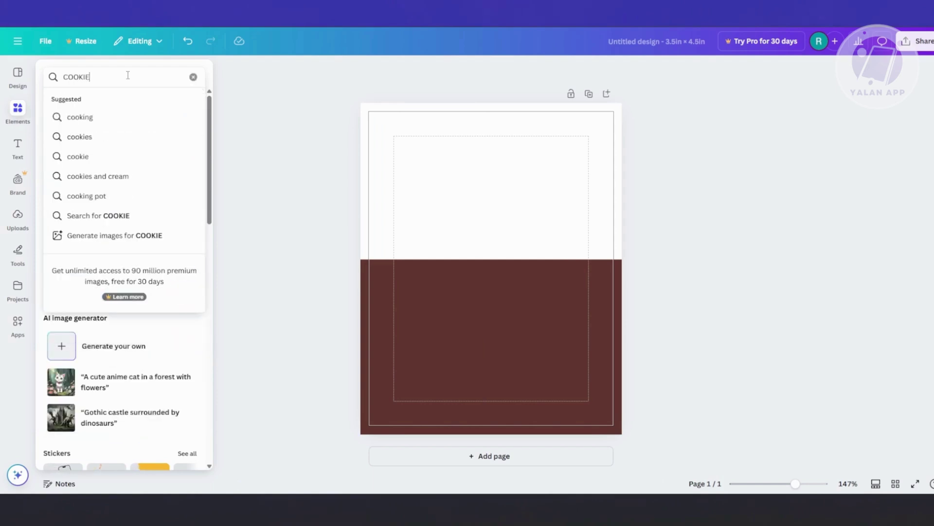
key("Return")
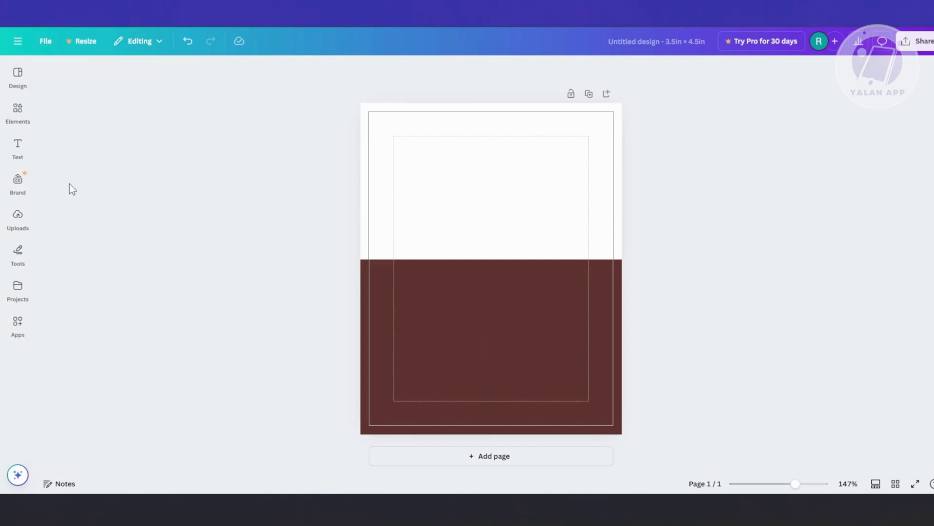
left_click(18, 112)
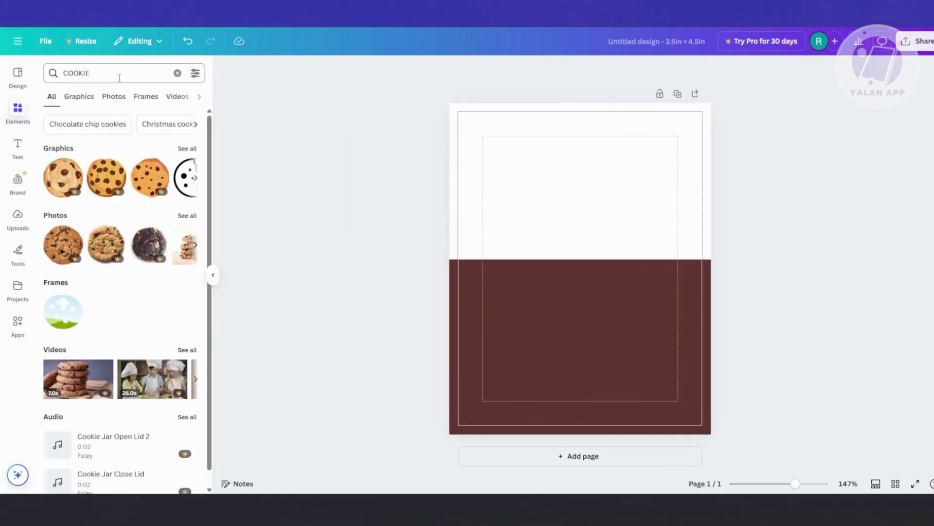
left_click(185, 149)
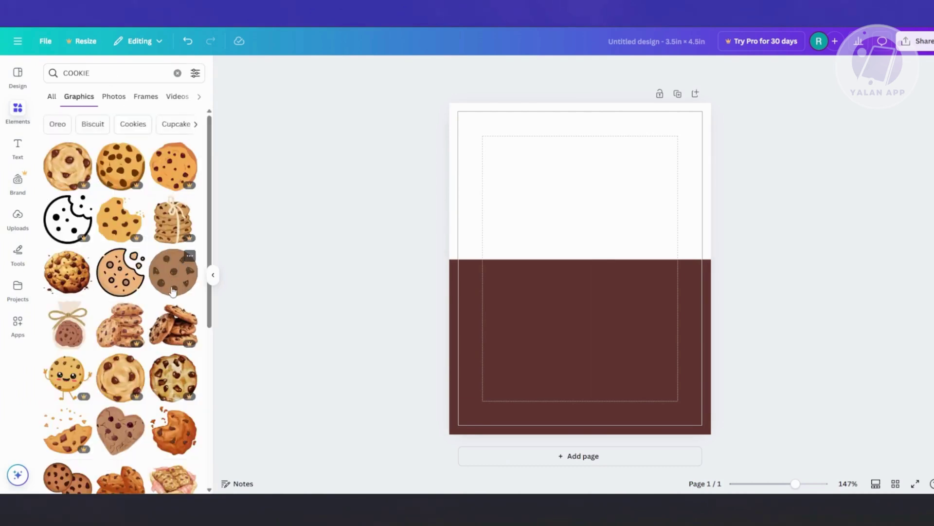
Step: Place the flat round brown cookie graphic centred on the page and crop its upper half down to the brown rectangle's top edge
left_click_drag(176, 278, 528, 294)
left_click_drag(567, 347, 561, 280)
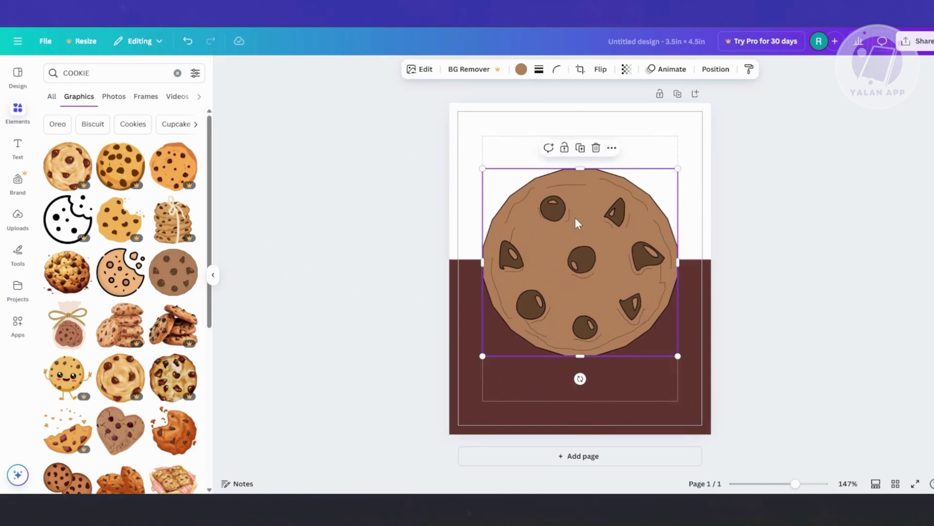
left_click_drag(581, 168, 583, 258)
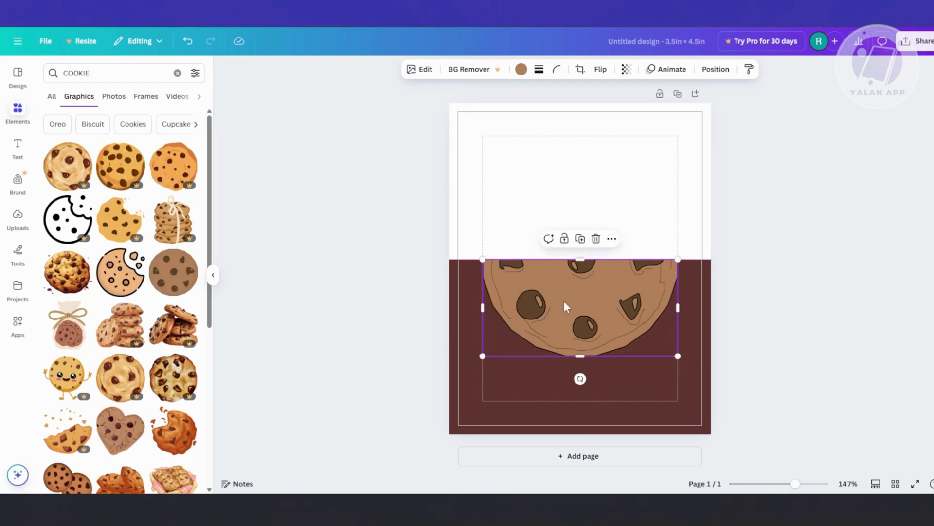
left_click(795, 244)
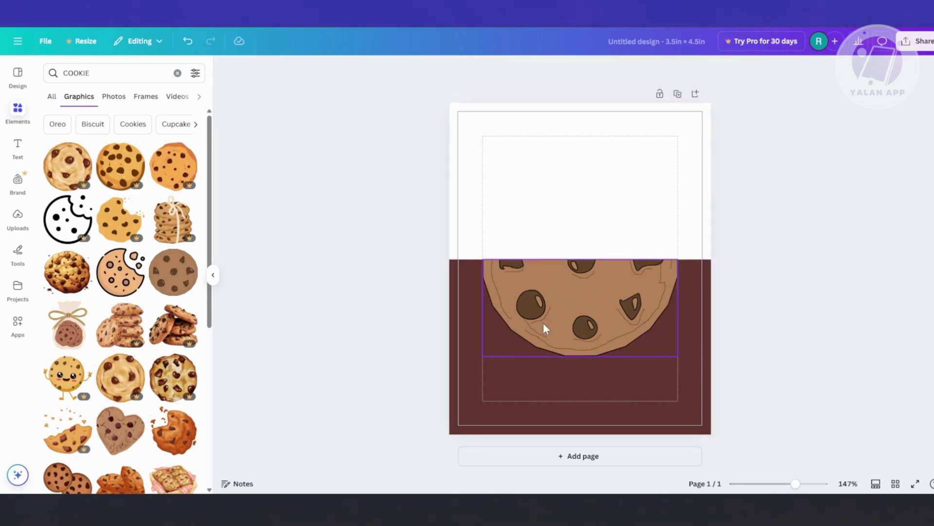
Step: Set the half cookie graphic's transparency to 42
left_click(576, 298)
left_click(627, 70)
left_click_drag(647, 110, 608, 112)
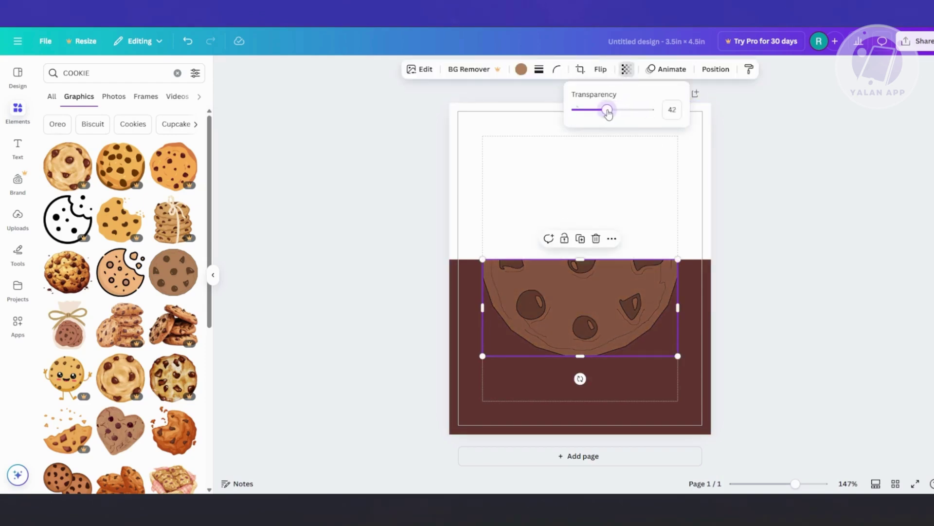
left_click(852, 272)
left_click(730, 328)
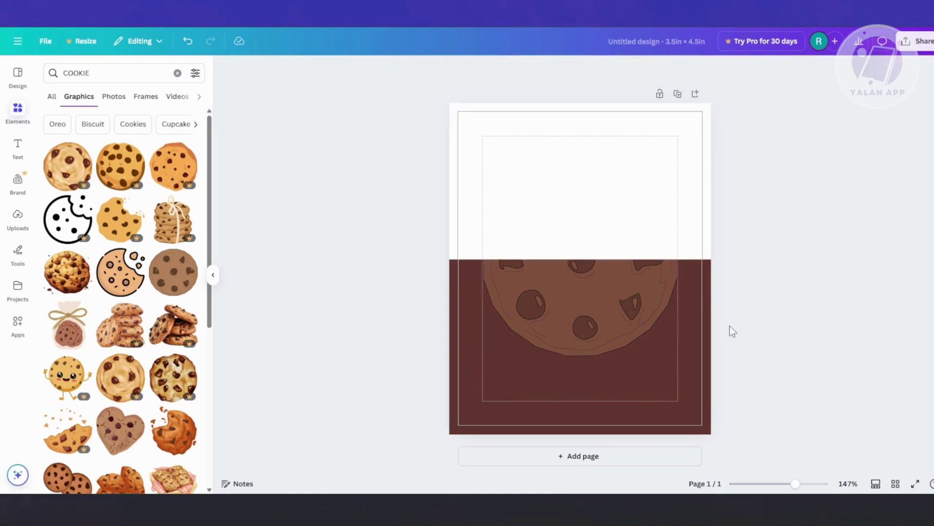
Step: Search the element graphics for LOGO
left_click(93, 73)
type("LOGO")
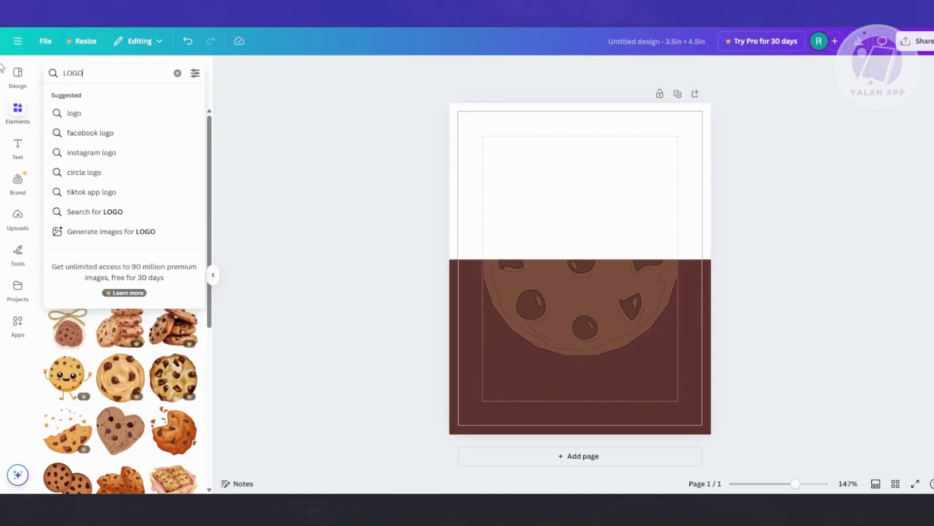
key("Return")
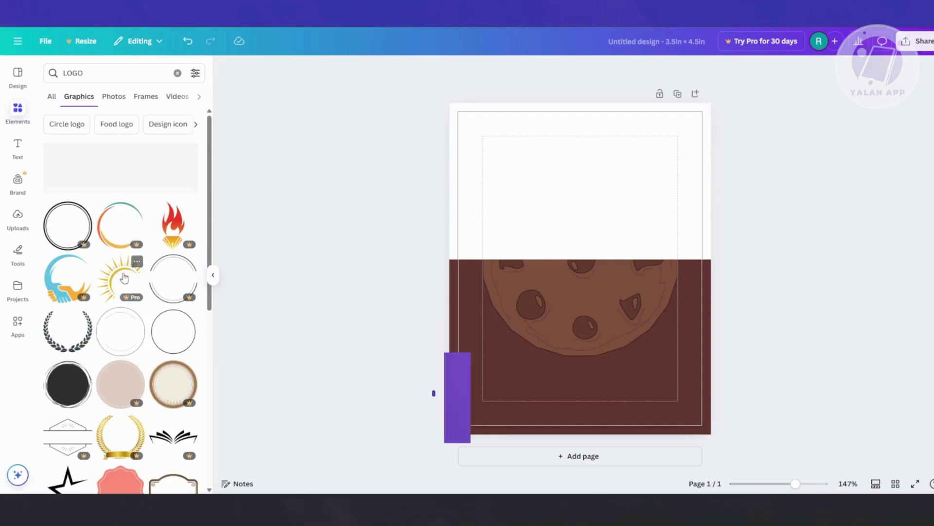
Step: Add the beige rounded badge with the brown-gold outline and shrink it into the upper-left corner of the page margins
scroll(163, 375, "down", 7)
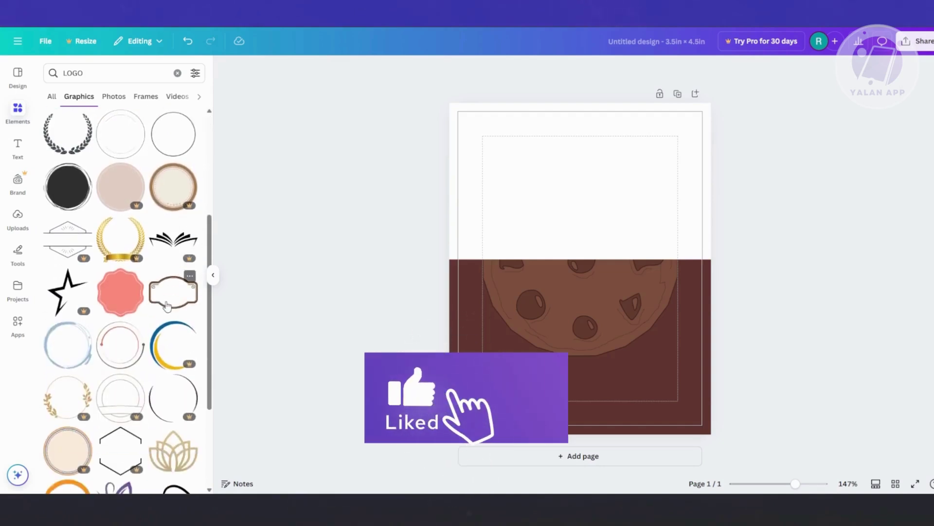
scroll(150, 361, "down", 6)
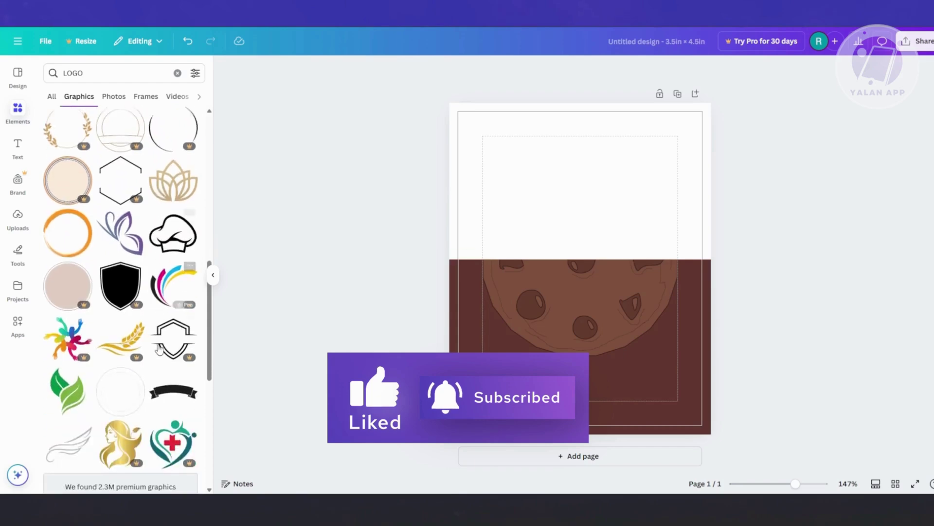
scroll(144, 387, "down", 6)
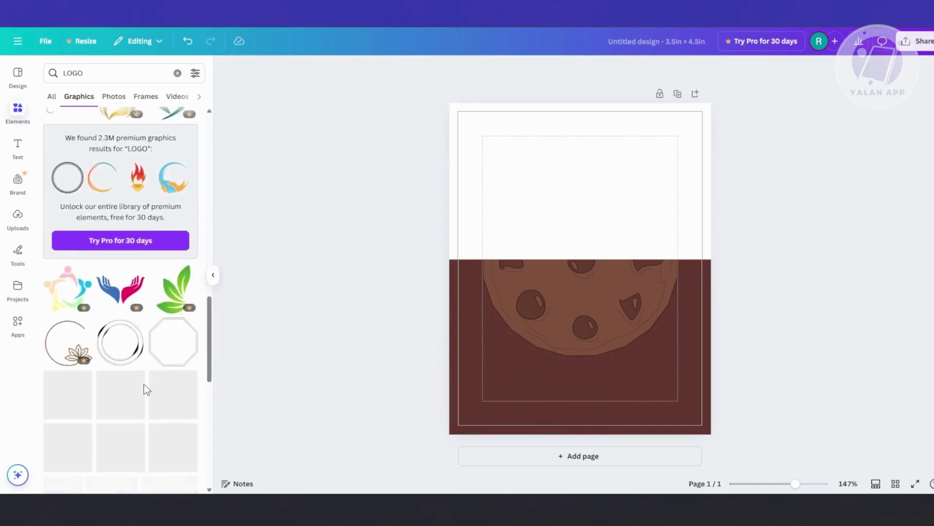
scroll(130, 334, "down", 5)
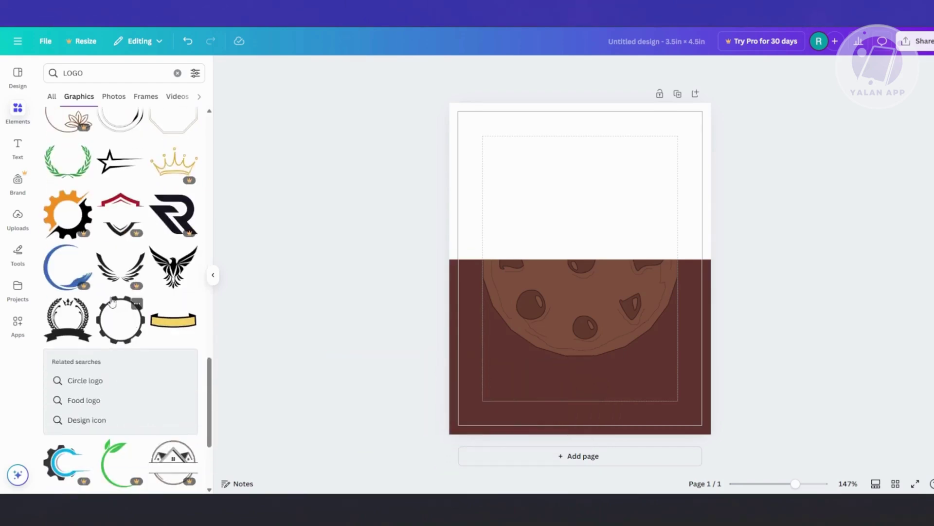
scroll(144, 311, "down", 4)
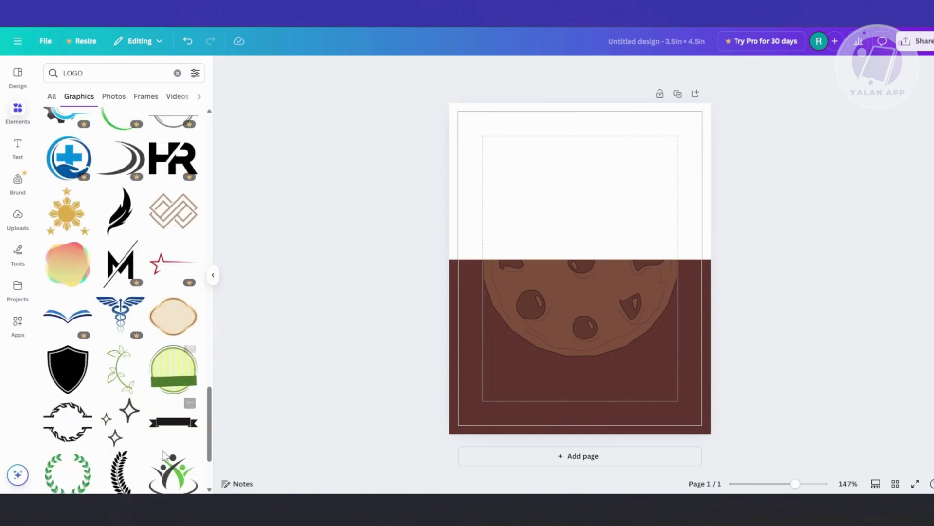
scroll(190, 236, "down", 3)
left_click_drag(180, 207, 560, 157)
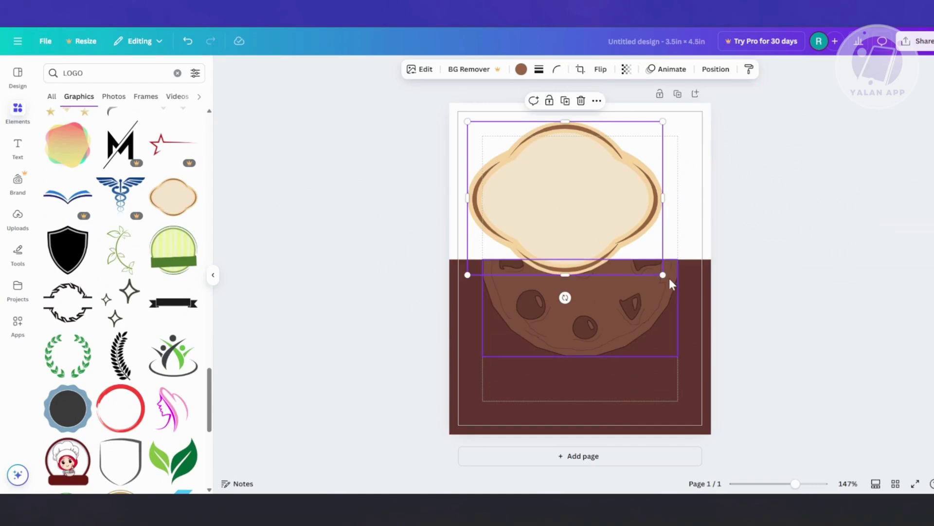
left_click_drag(663, 273, 522, 185)
left_click_drag(497, 145, 506, 157)
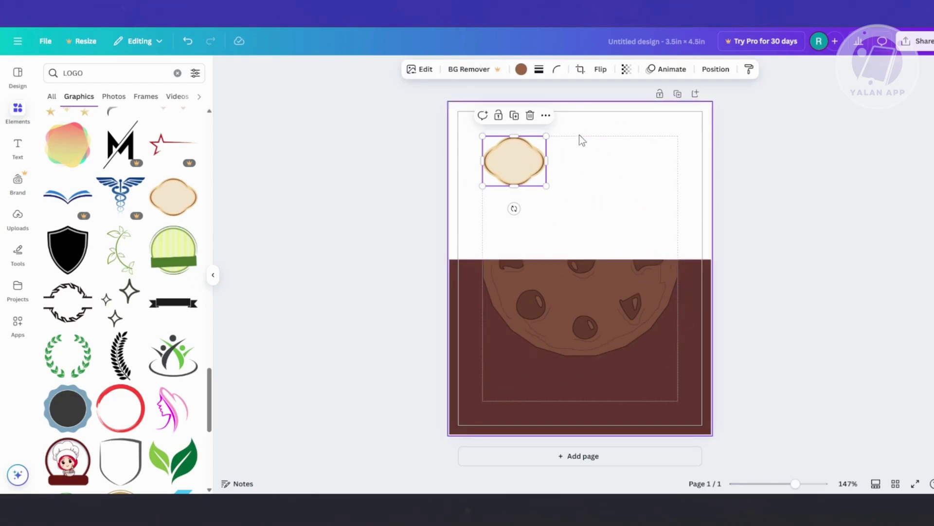
left_click(610, 191)
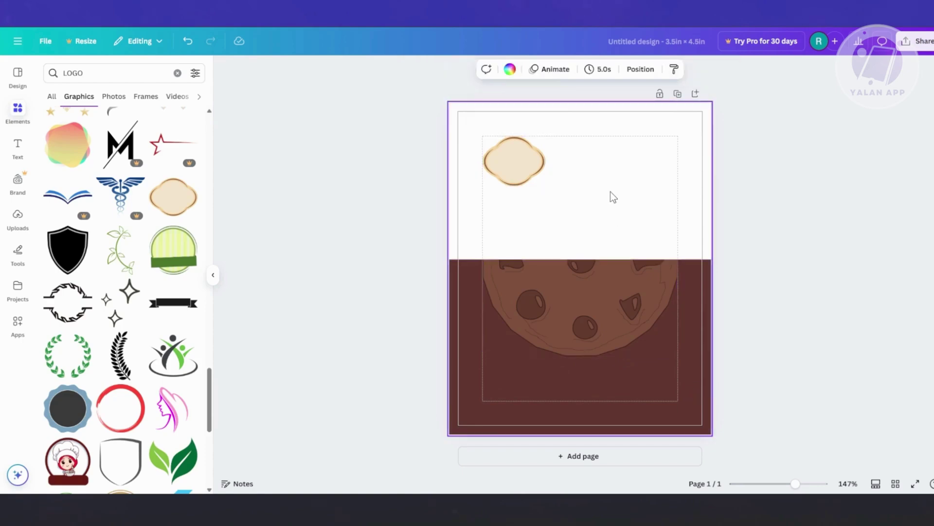
Step: Add a heading reading COOKIES, widen it to a single line and place it beside the badge against the right margin
left_click(11, 146)
left_click_drag(121, 215, 685, 159)
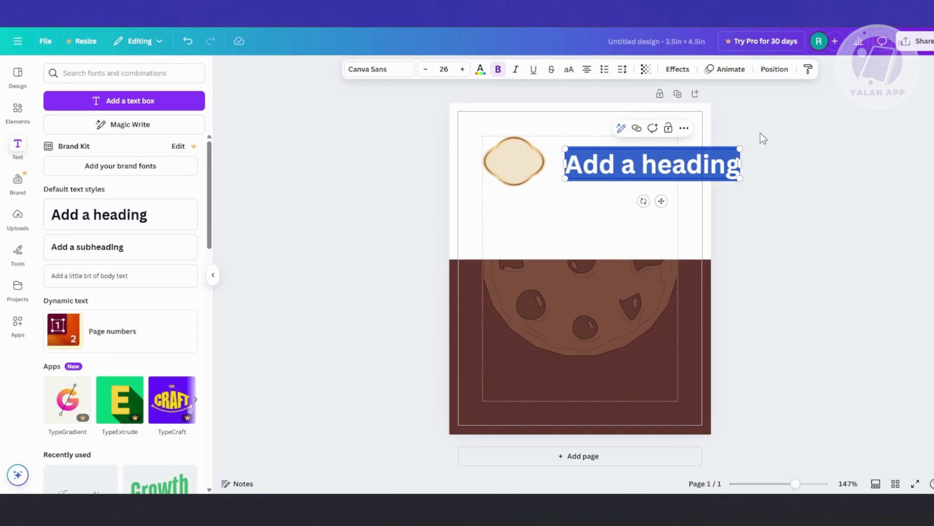
type("COOKIES")
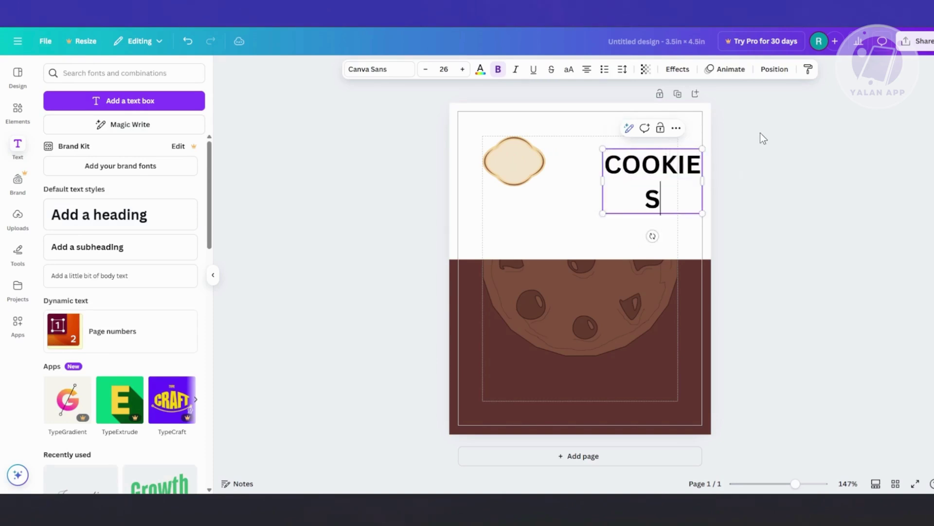
left_click_drag(600, 182, 561, 181)
left_click_drag(613, 165, 638, 162)
left_click(671, 191)
Step: Color the COOKIES heading with the very dark brown from the cookie graphic's photo colors
left_click(634, 162)
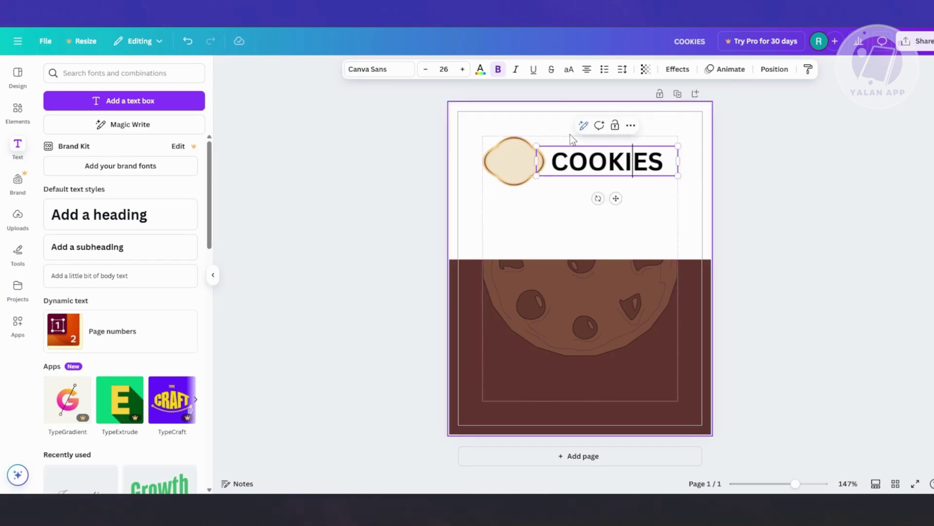
key("ctrl+a")
left_click(480, 69)
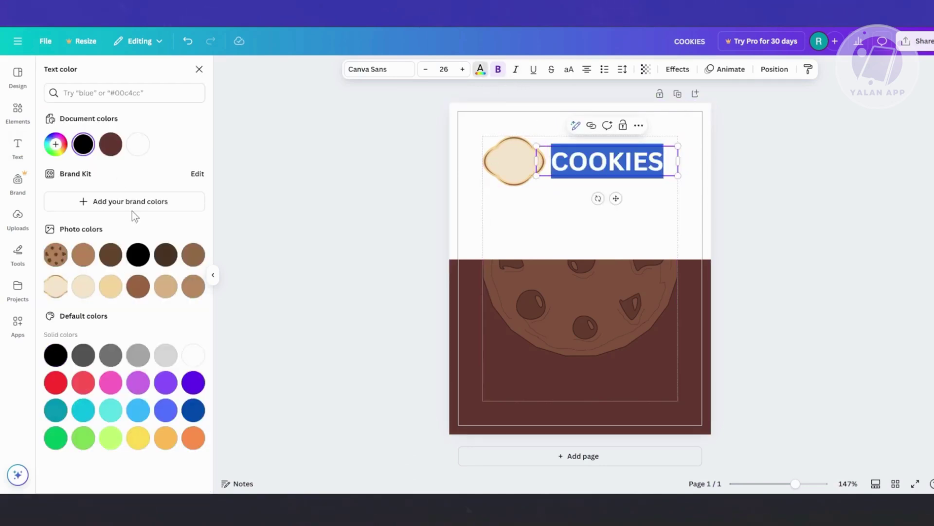
left_click(166, 254)
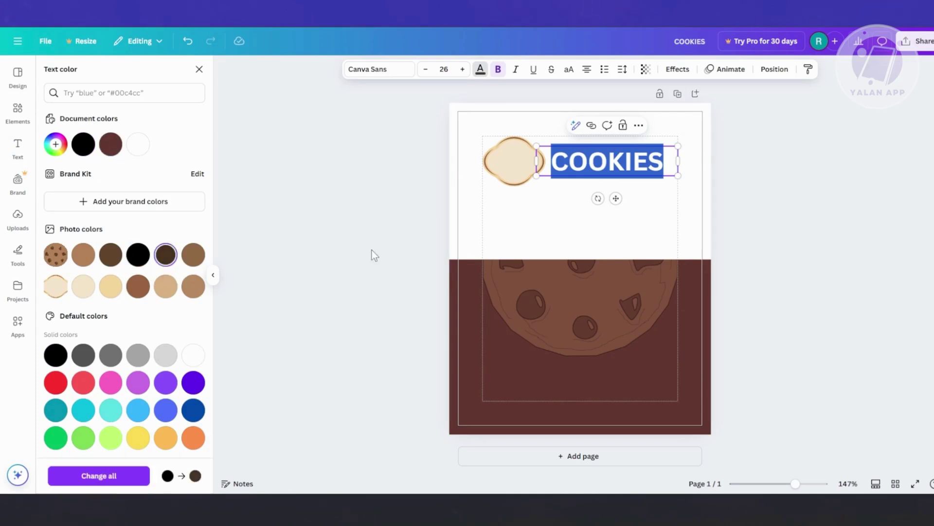
left_click(784, 194)
Step: Try the script fonts on the COOKIES heading and set it to Bukhari Script
left_click(616, 159)
double_click(617, 159)
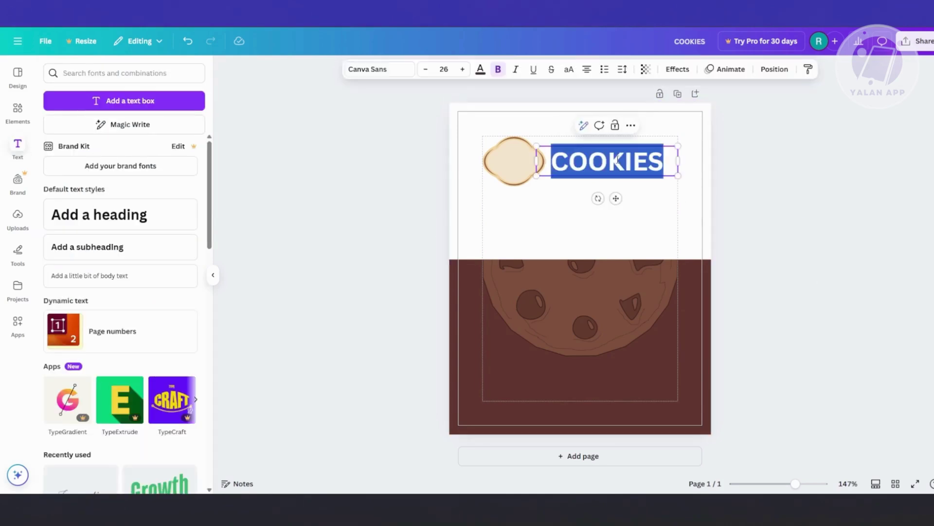
left_click(397, 62)
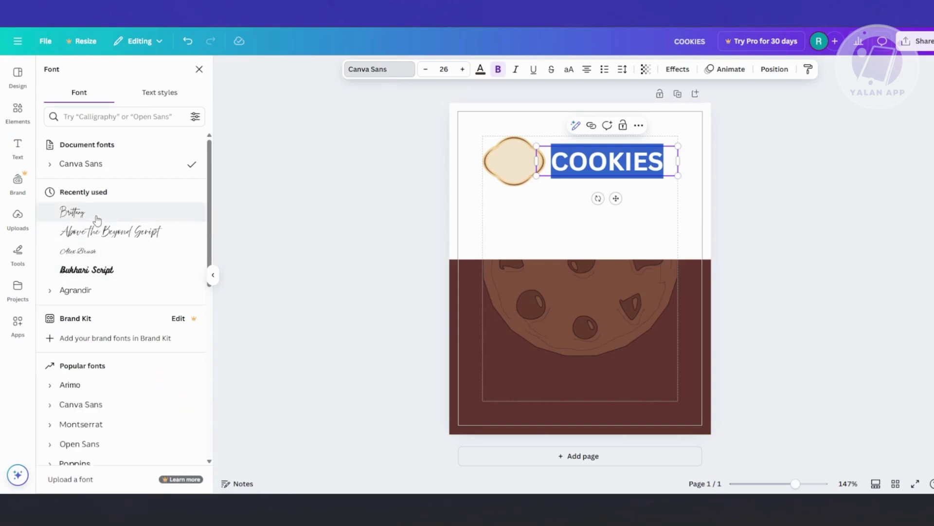
left_click(130, 233)
left_click(73, 251)
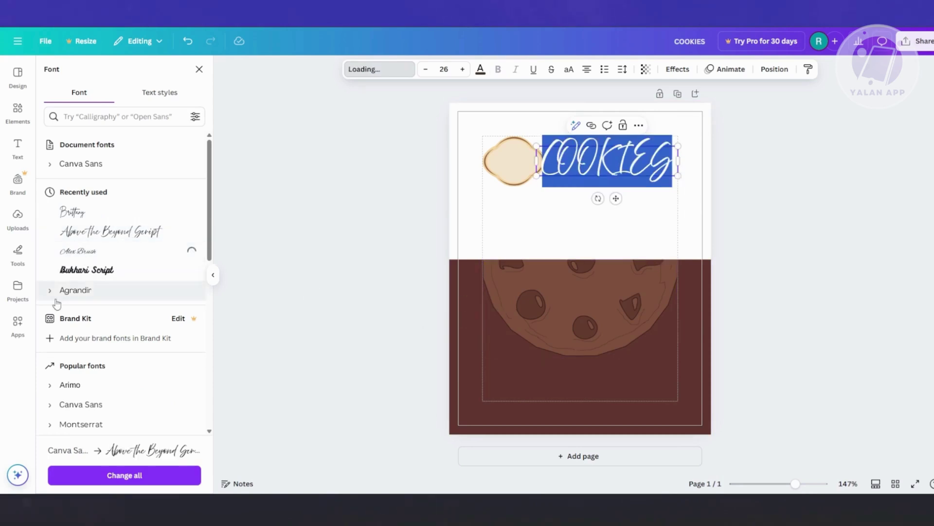
left_click(87, 270)
left_click(790, 257)
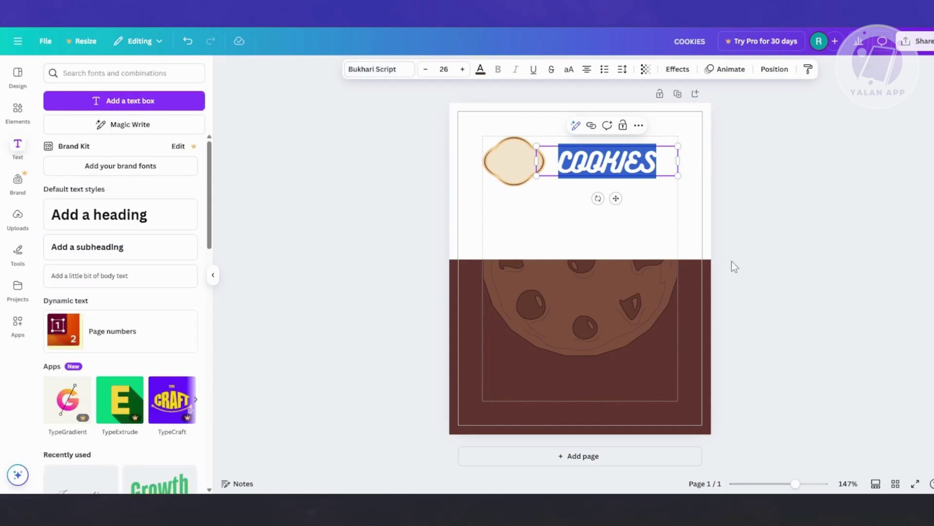
left_click(647, 233)
Step: Left-align the text of the COOKIES heading within its text box
left_click(614, 169)
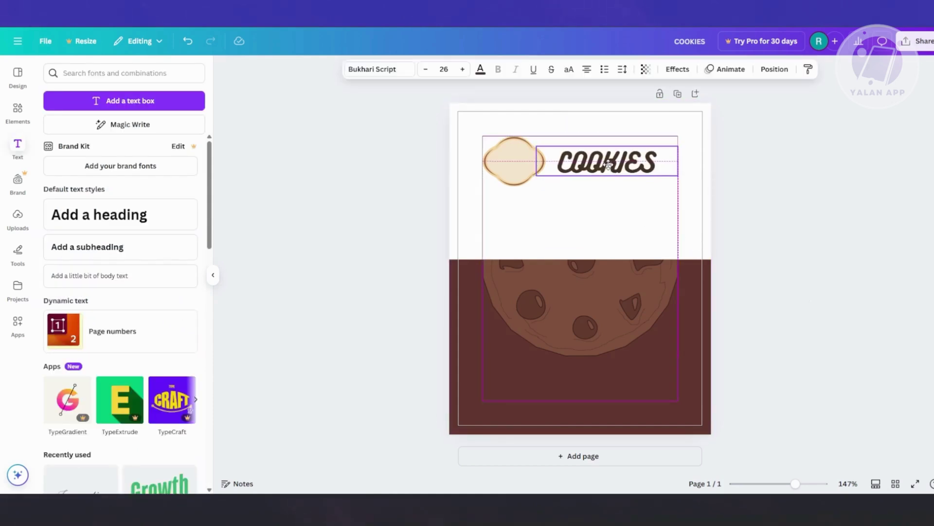
left_click(615, 171)
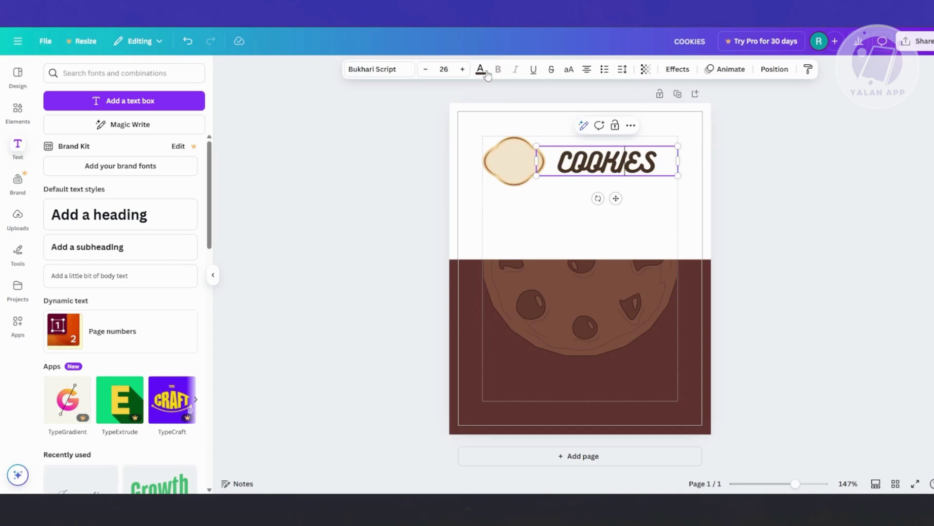
left_click(586, 69)
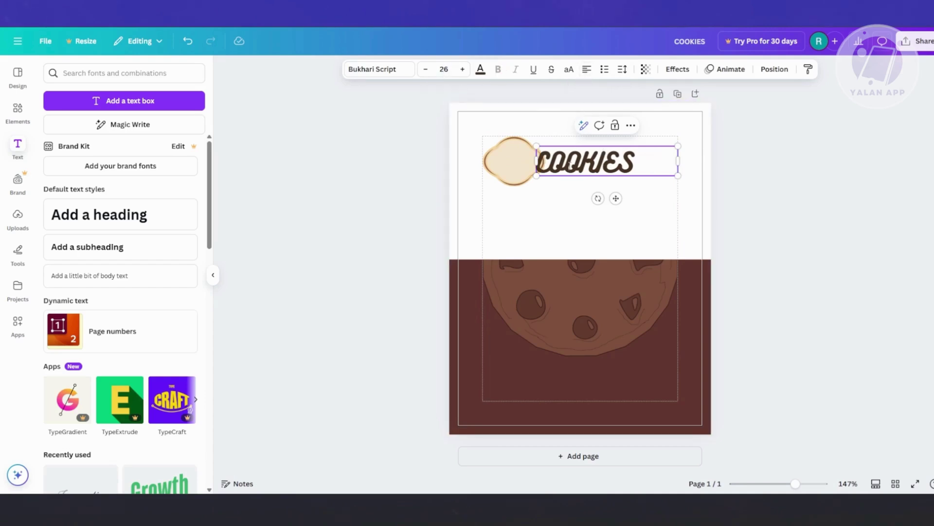
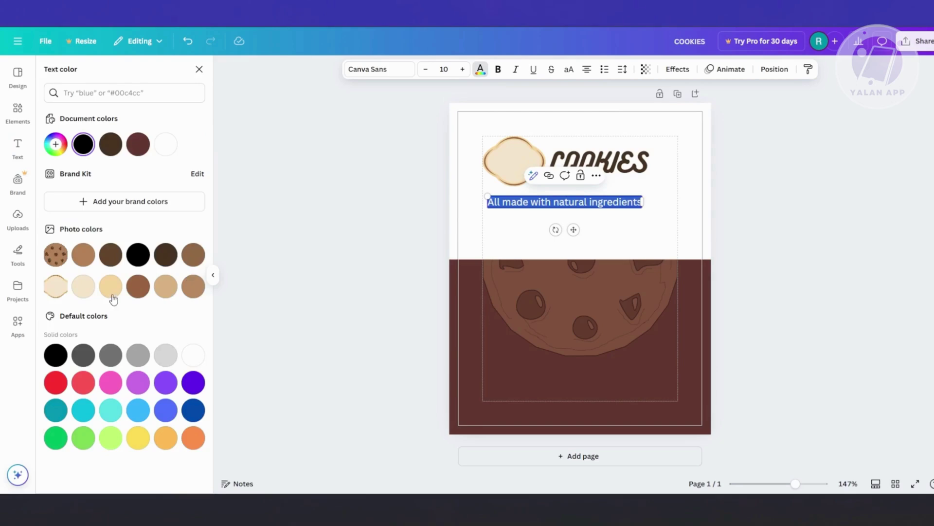
Step: Color the line "All made with natural ingredients" light brown from the cookie's photo colors and align it to the left margin
left_click(88, 259)
left_click(774, 234)
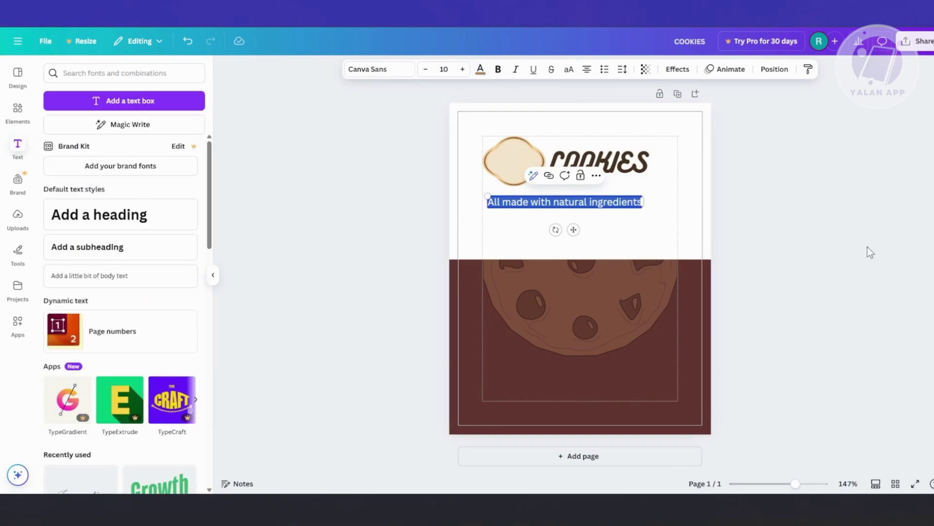
left_click(607, 205)
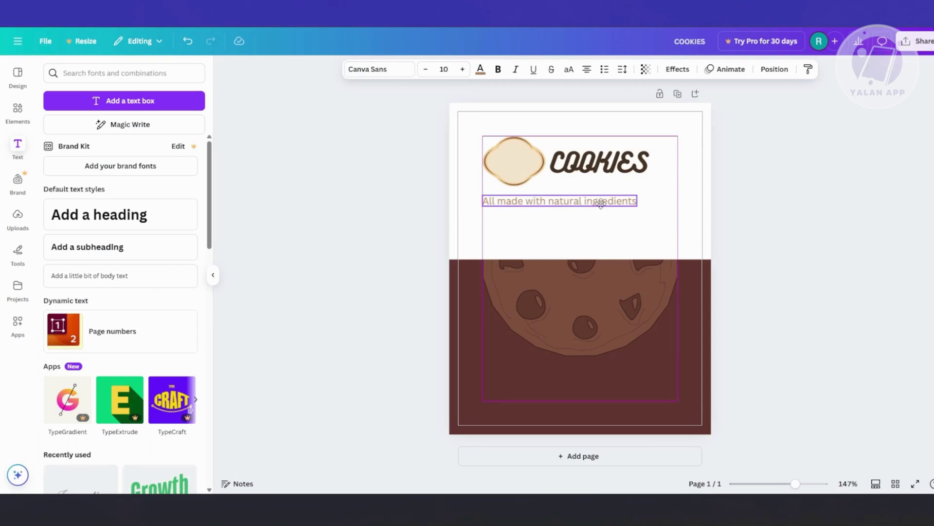
left_click(787, 215)
Step: Duplicate the line "All made with natural ingredients" and place the copy directly below it
left_click(546, 203)
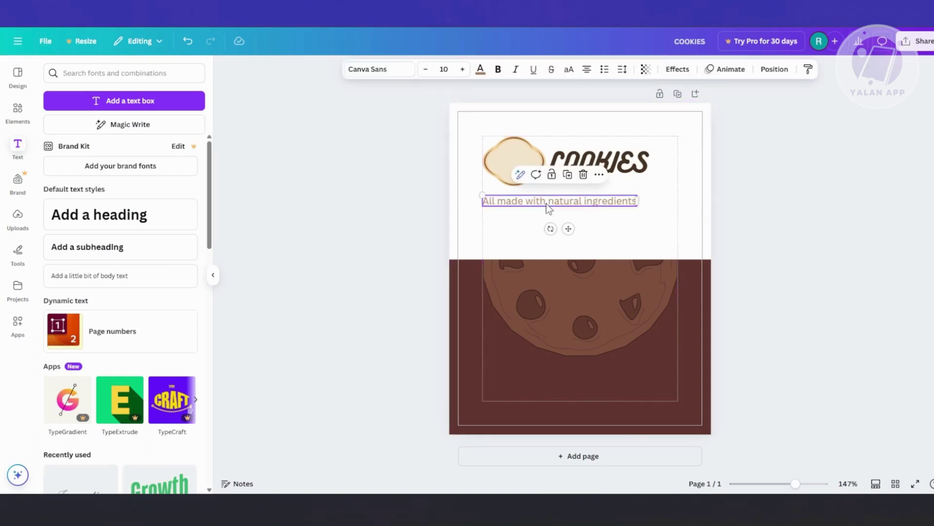
key("ctrl+d")
left_click_drag(596, 216, 587, 223)
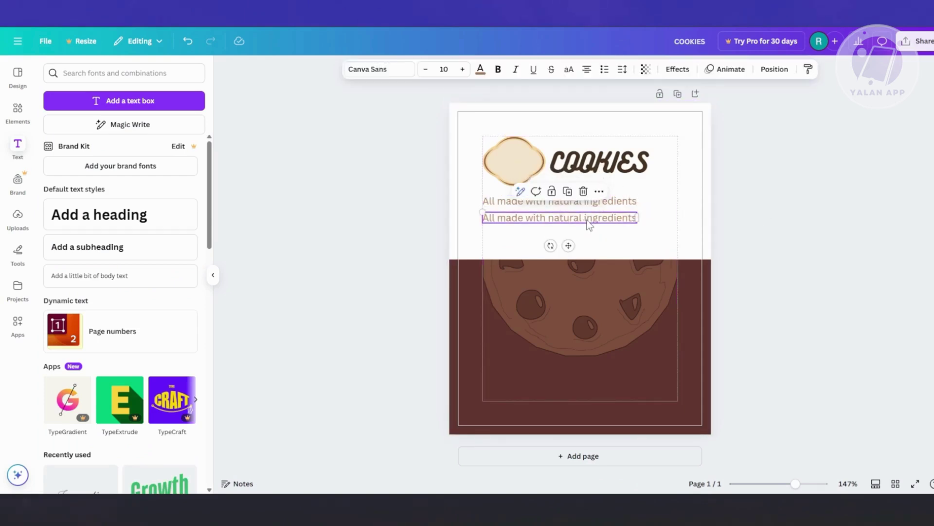
Step: Replace the duplicated line's text with "Tasty and delicious" and align it to the left margin under the first line
double_click(588, 220)
type("Tasty an")
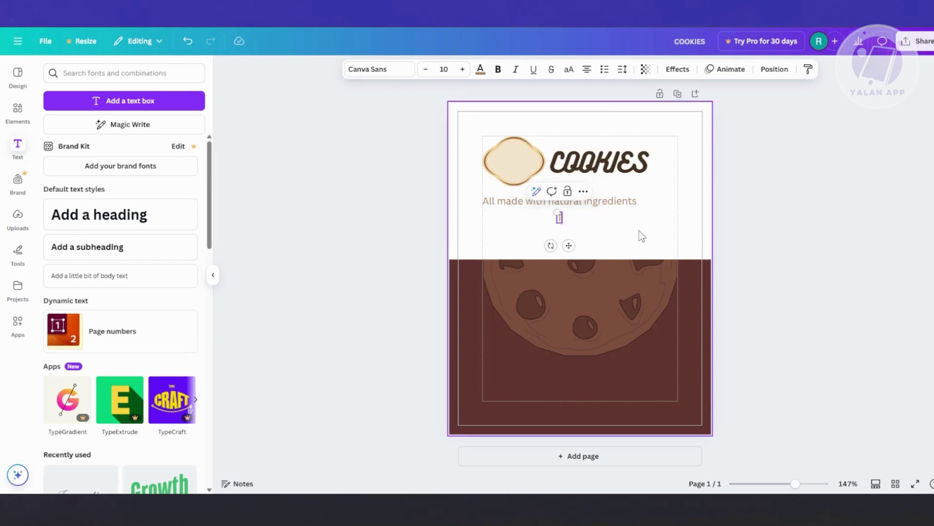
type("d")
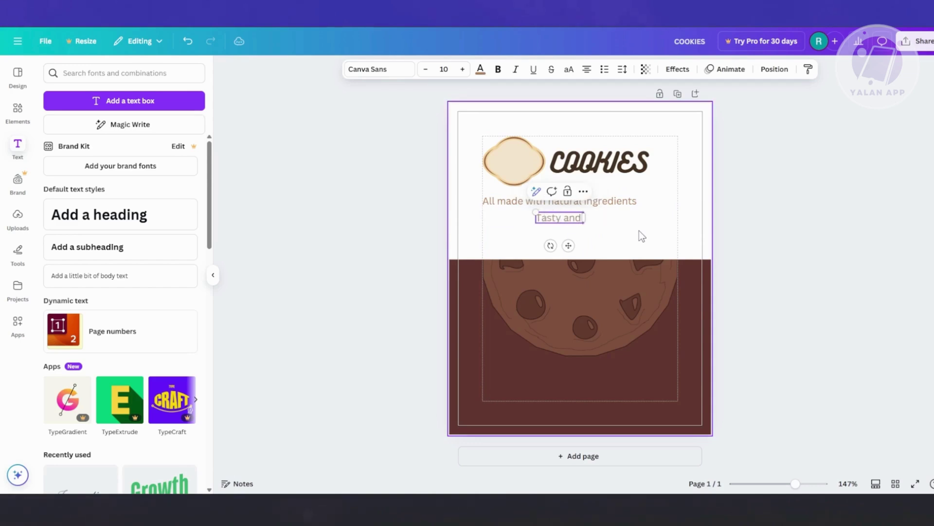
type(" deli")
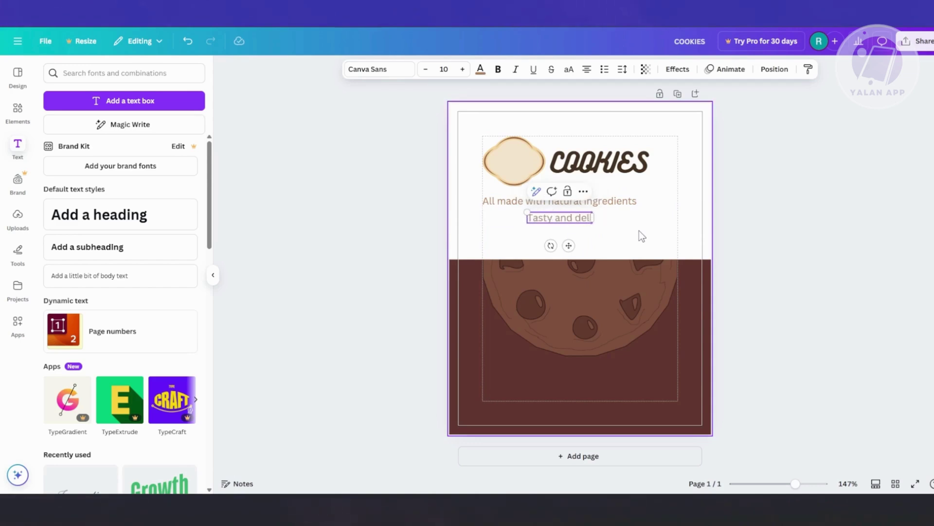
type("ciopu")
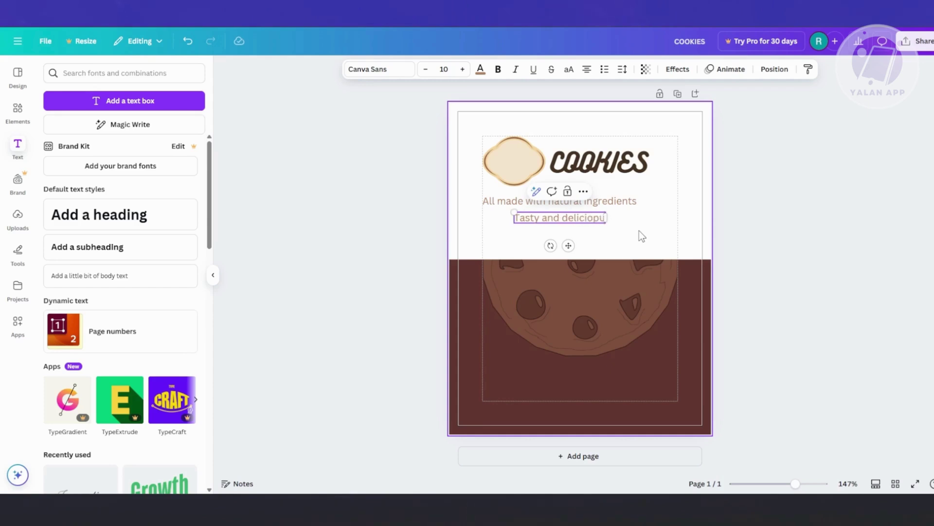
key("BackSpace")
key("BackSpace")
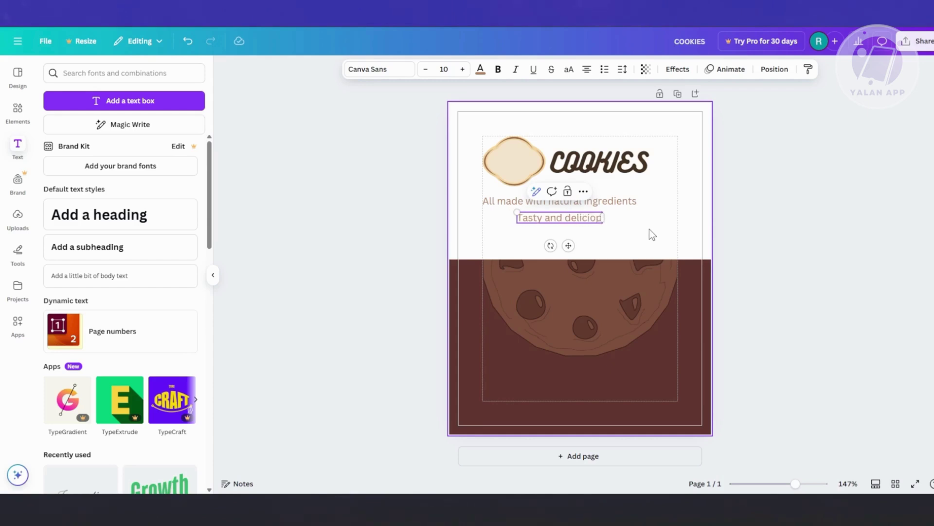
type("us")
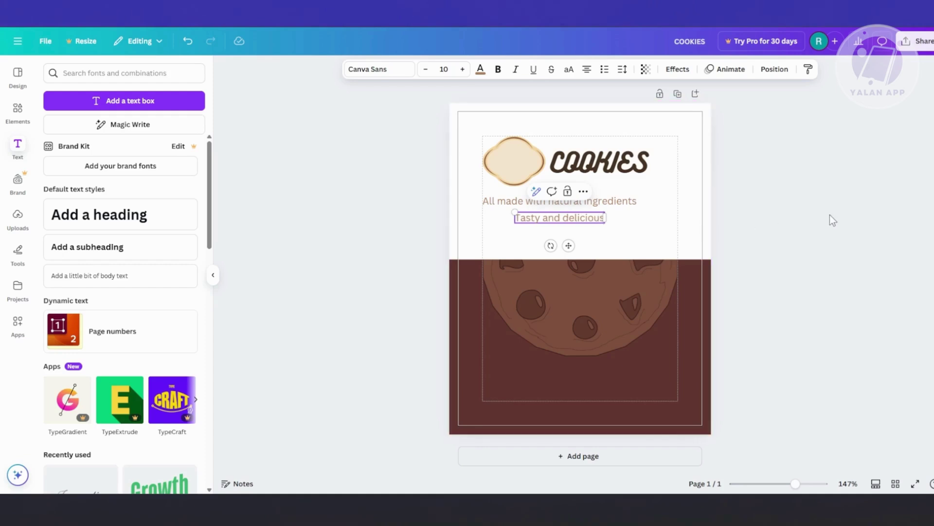
left_click(830, 215)
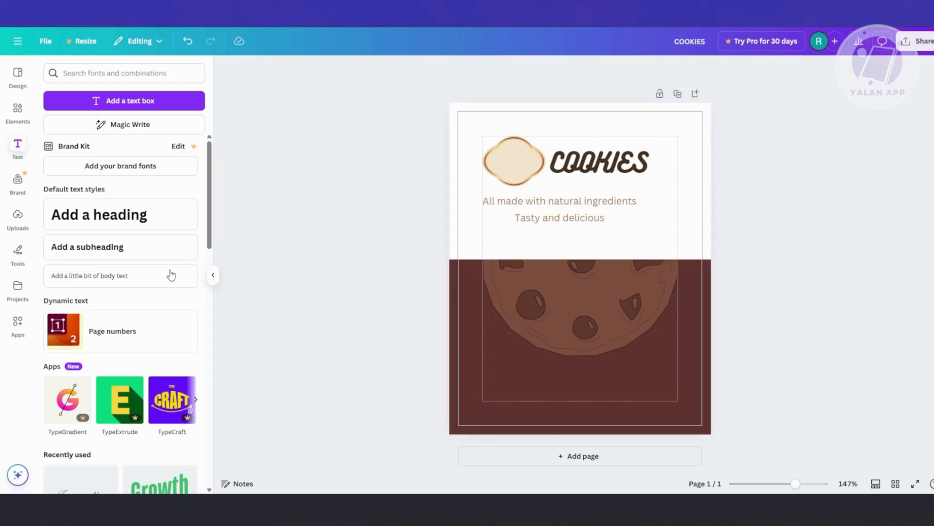
left_click_drag(577, 218, 544, 217)
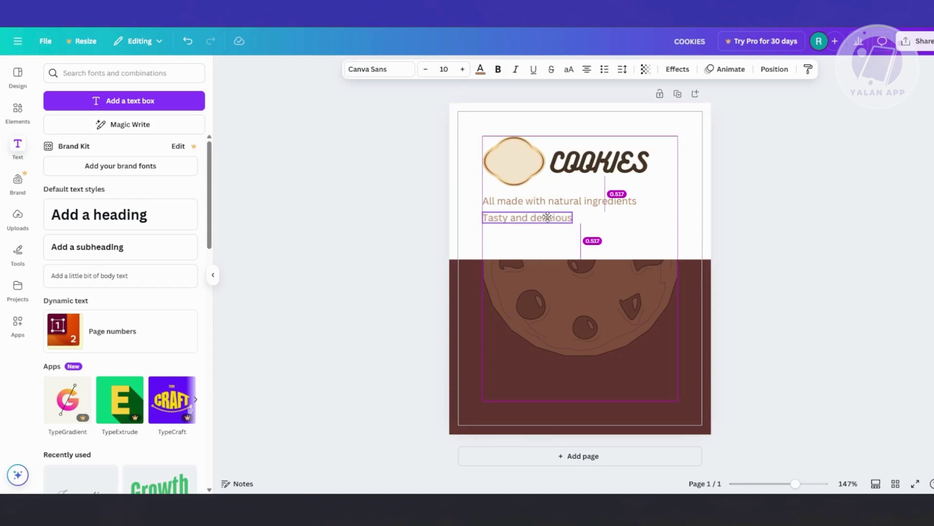
Step: Duplicate the line "All made with natural ingredients" and place the copy evenly spaced below "Tasty and delicious"
left_click(761, 223)
left_click(550, 217)
left_click(594, 201, "shift")
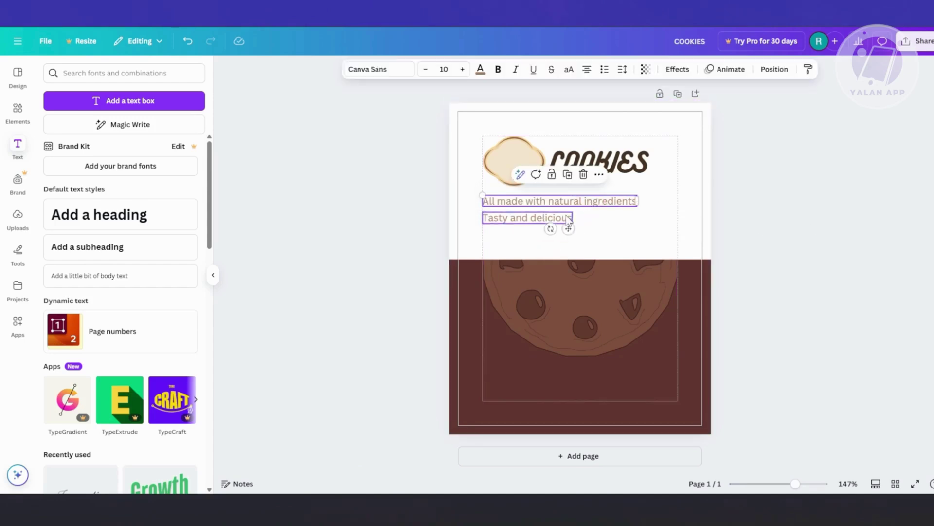
key("ctrl+d")
left_click_drag(566, 219, 565, 232)
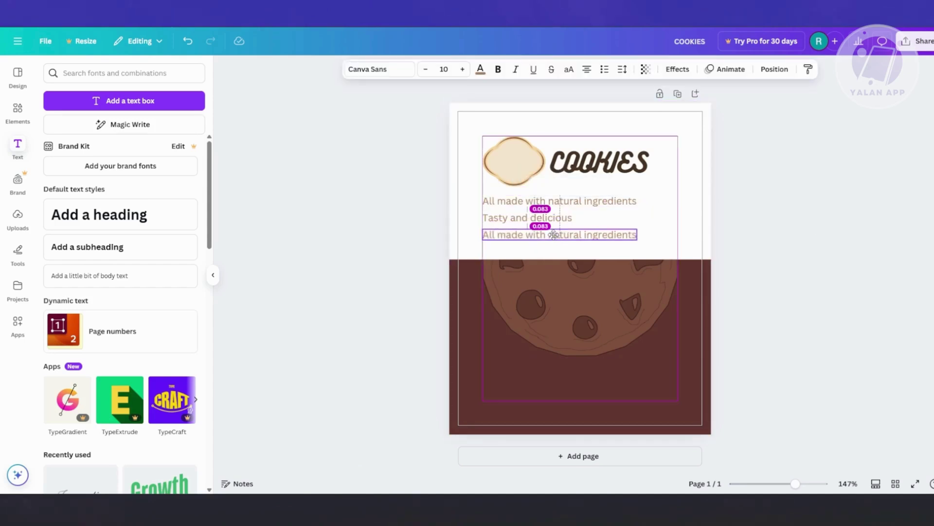
Step: Replace the third line's text with "Ready made for you" and align it to the left margin under "Tasty and delicious"
double_click(566, 233)
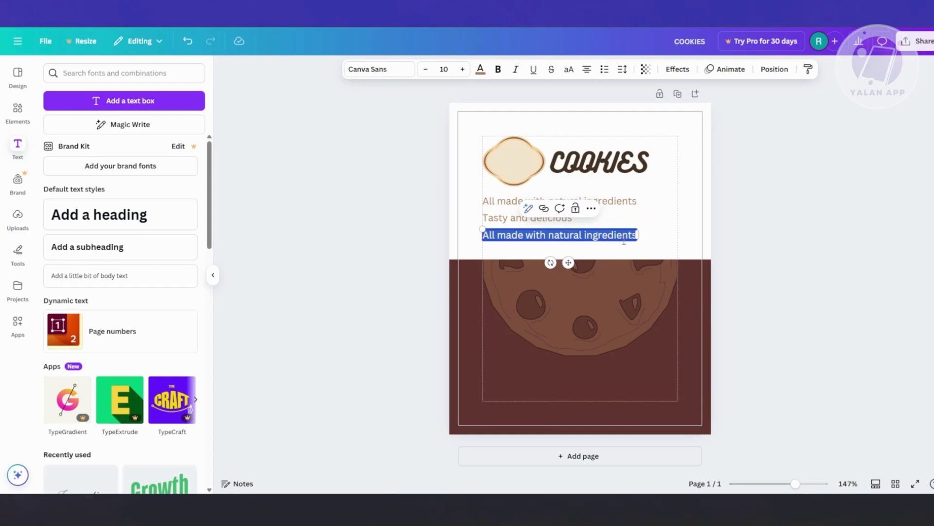
type("Re")
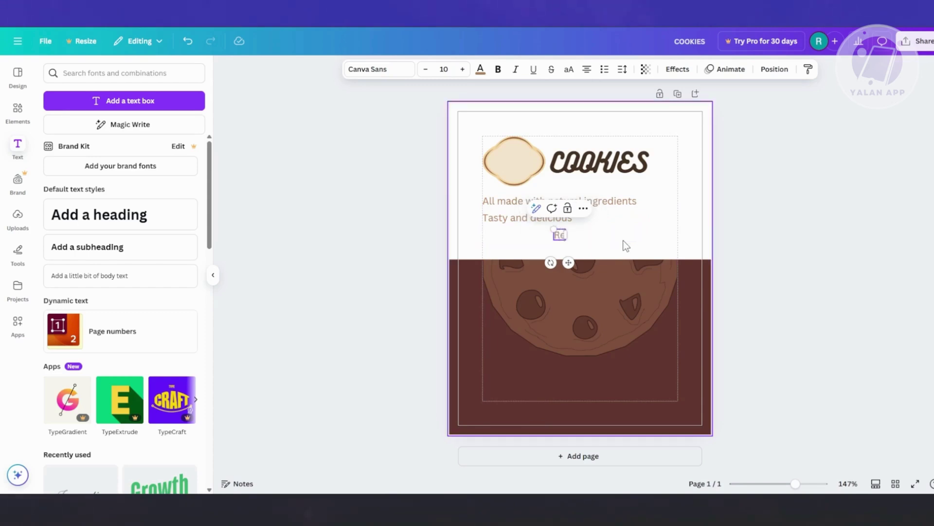
type("ady made for you")
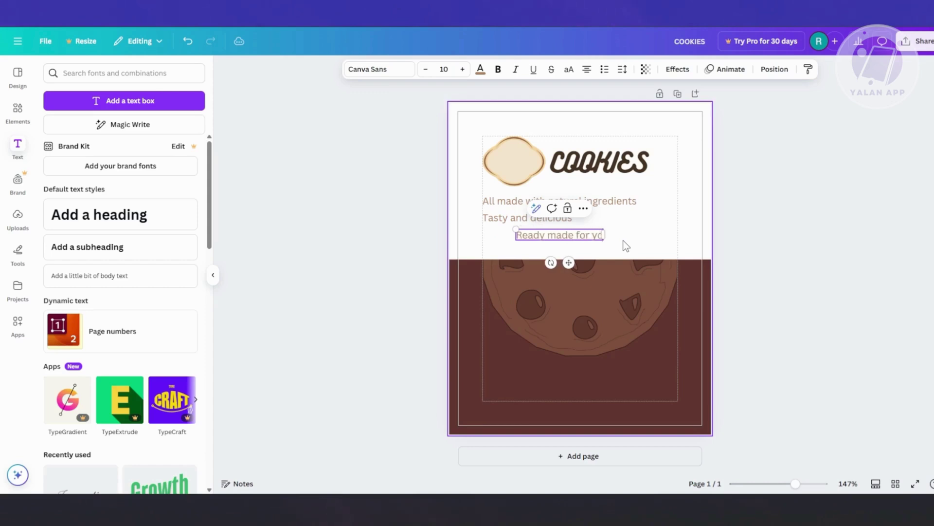
left_click(728, 255)
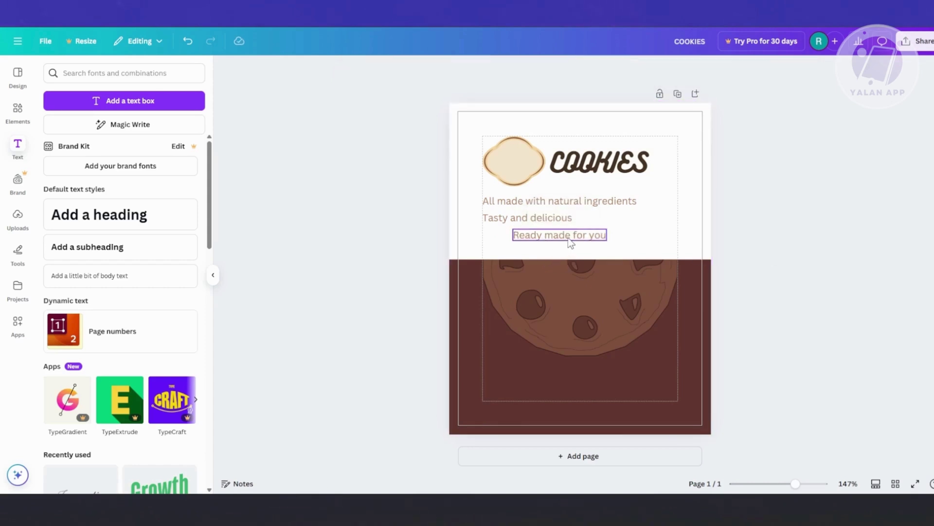
left_click_drag(568, 237, 537, 236)
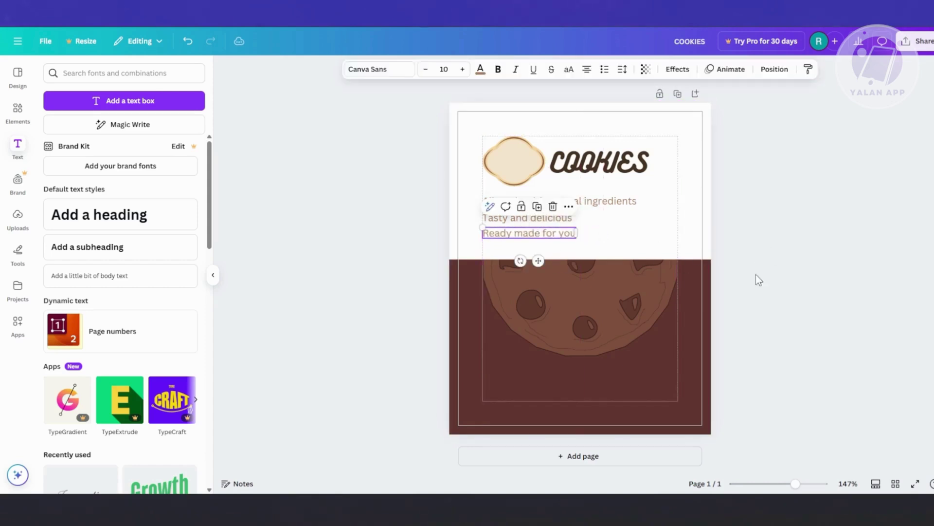
left_click(820, 290)
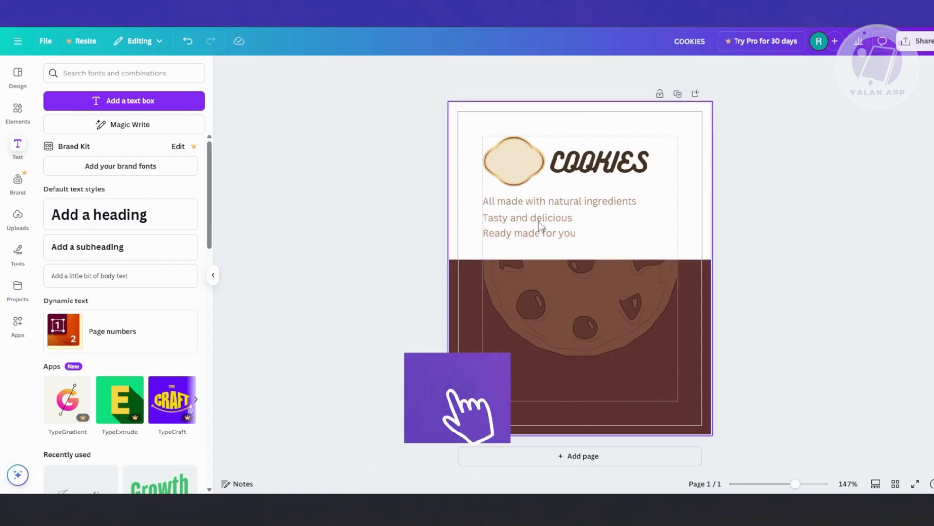
Step: Copy the line "Ready made for you" to the lower-right part of the brown area and change its text to "@ 2025"
left_click_drag(541, 233, 640, 391)
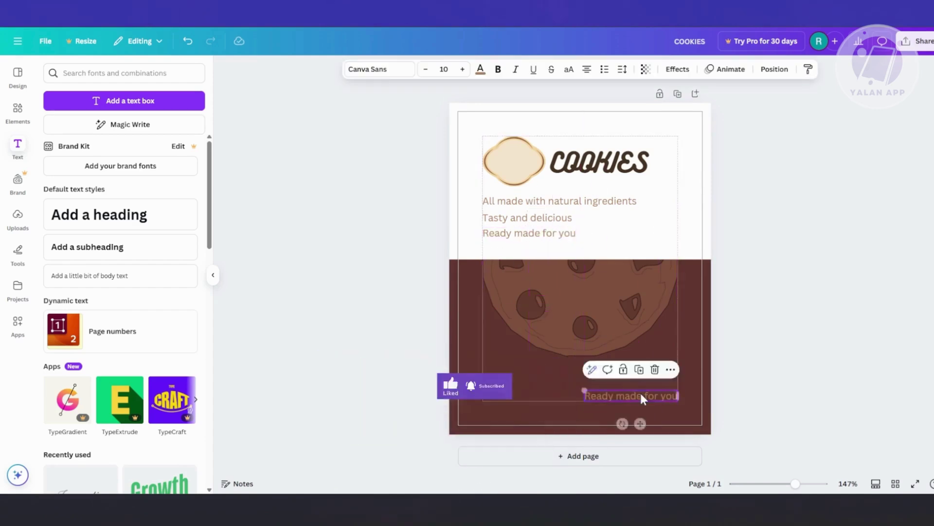
double_click(639, 390)
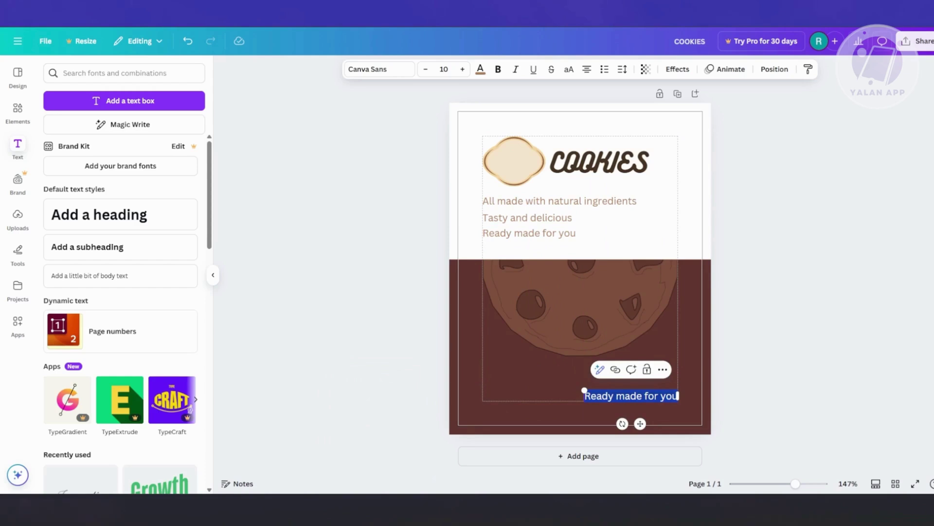
type("@ 2025")
Step: Set the font of the "@ 2025" text to Roboto
key("ctrl+a")
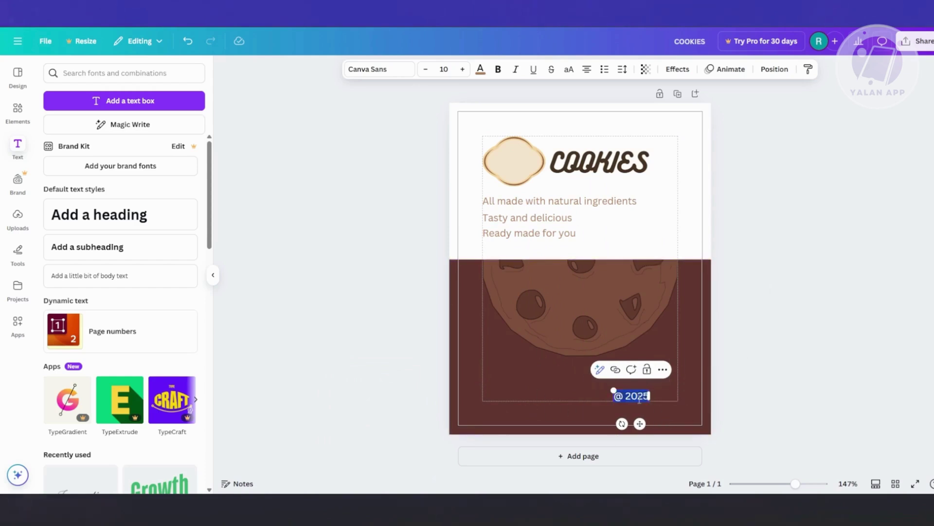
left_click(413, 69)
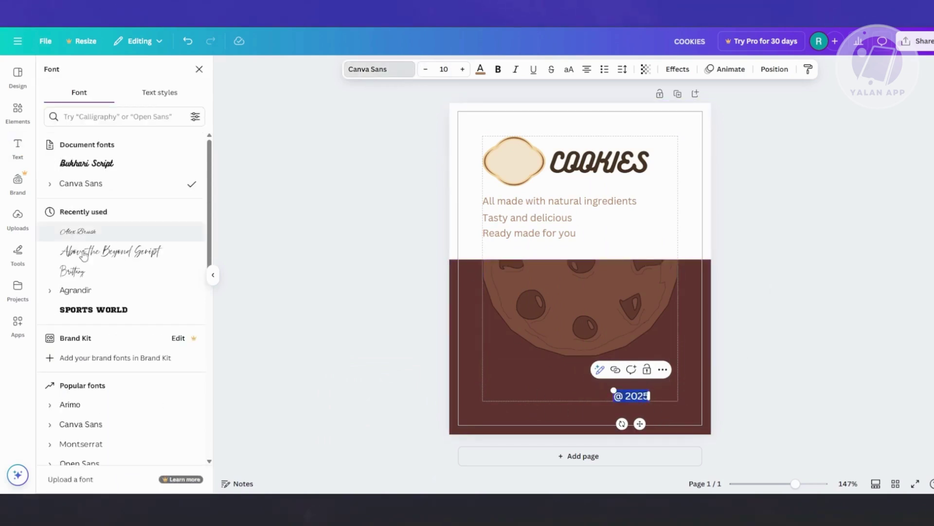
scroll(125, 341, "down", 2)
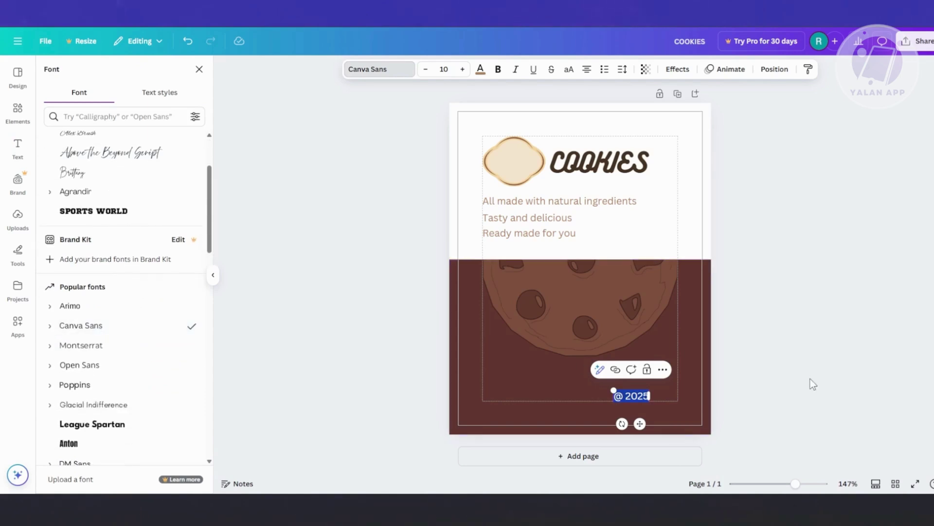
scroll(119, 394, "down", 3)
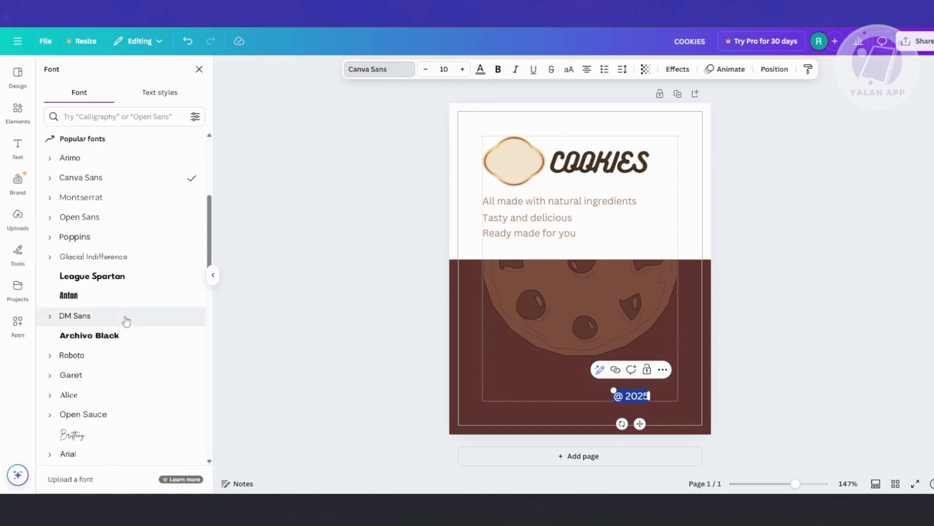
left_click(108, 355)
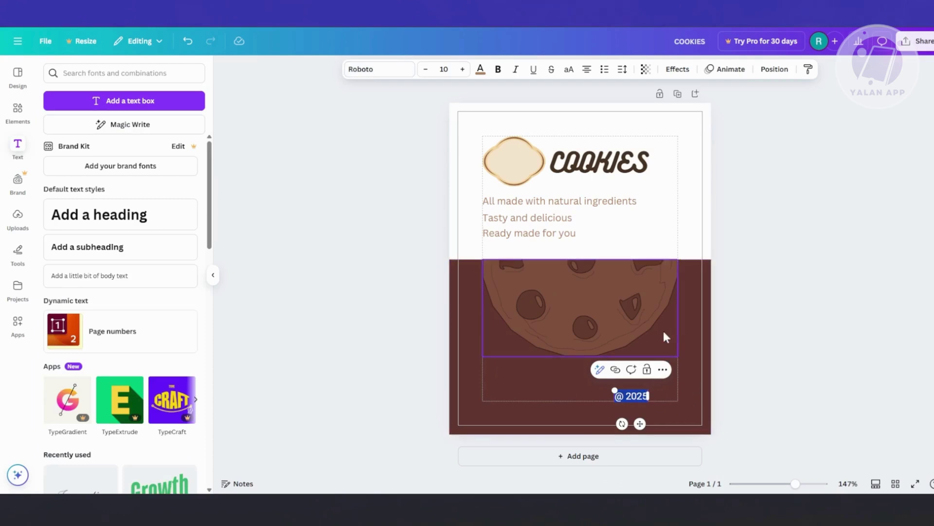
Step: Move the "@ 2025" text into the lower-right corner of the page's inner margin
left_click(663, 331)
left_click_drag(638, 397, 668, 396)
left_click(800, 227)
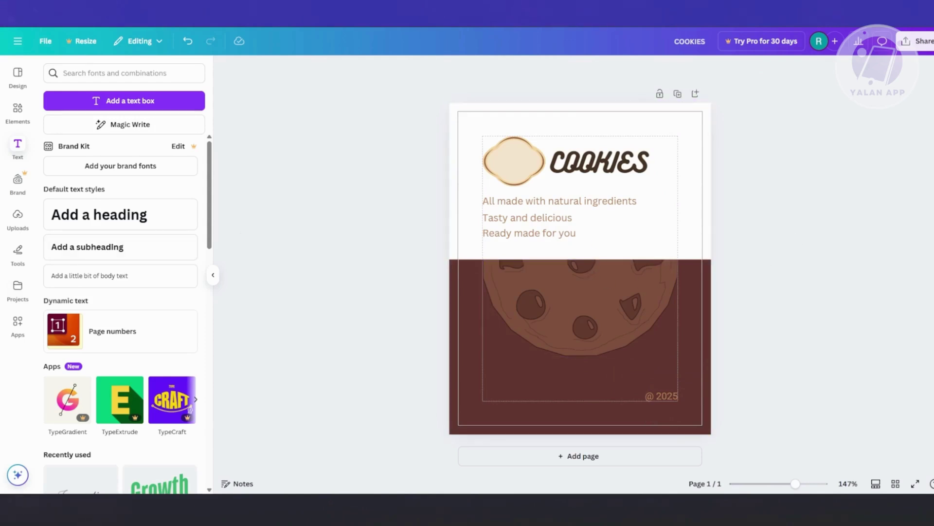
Step: Search the graphics for "choclate" and for "chocolate sprinkles", and browse the results for a sprinkle pattern
left_click(18, 112)
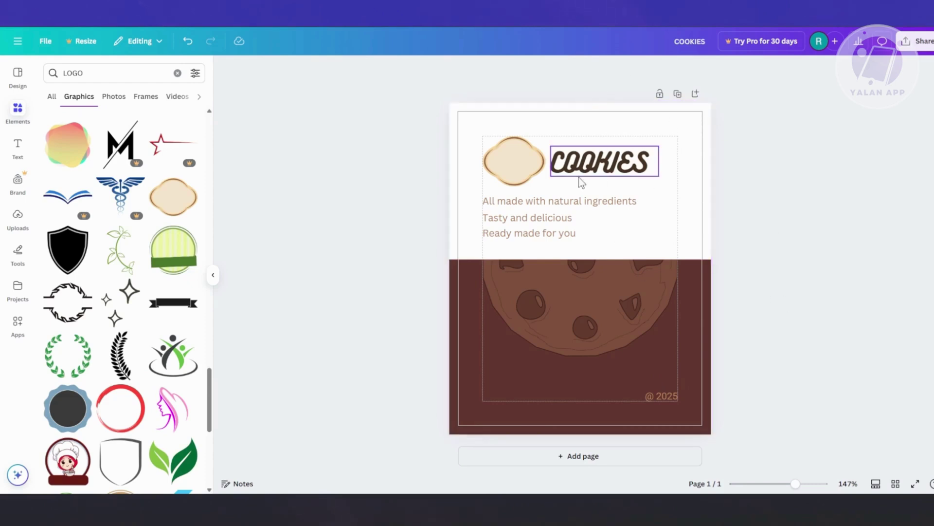
left_click(82, 76)
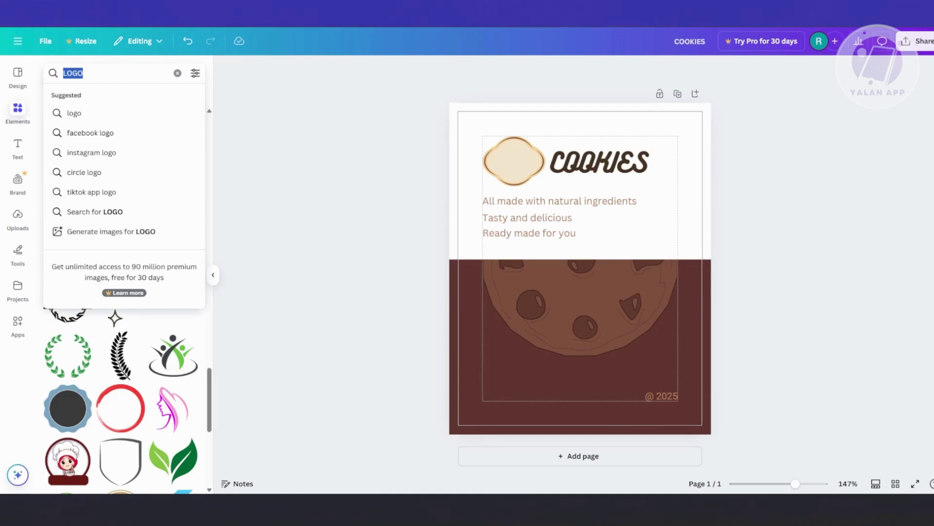
type("choclate")
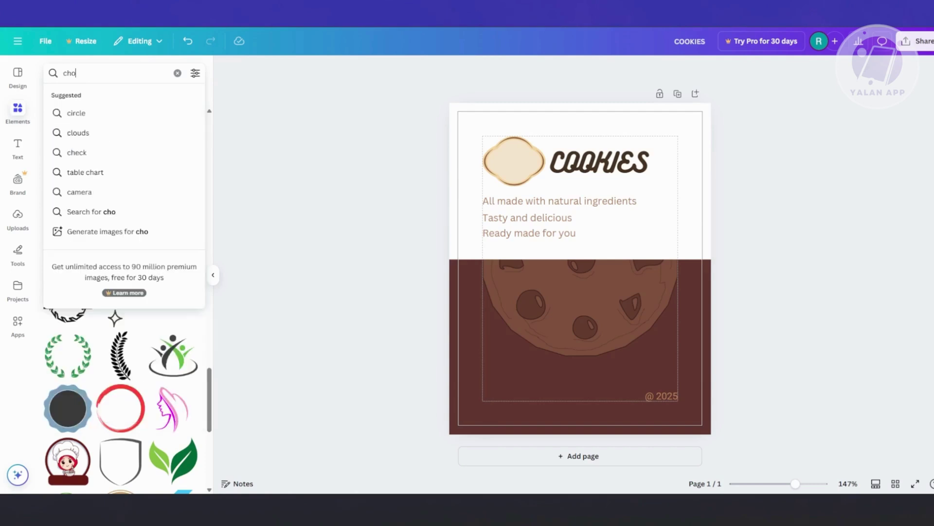
key("Return")
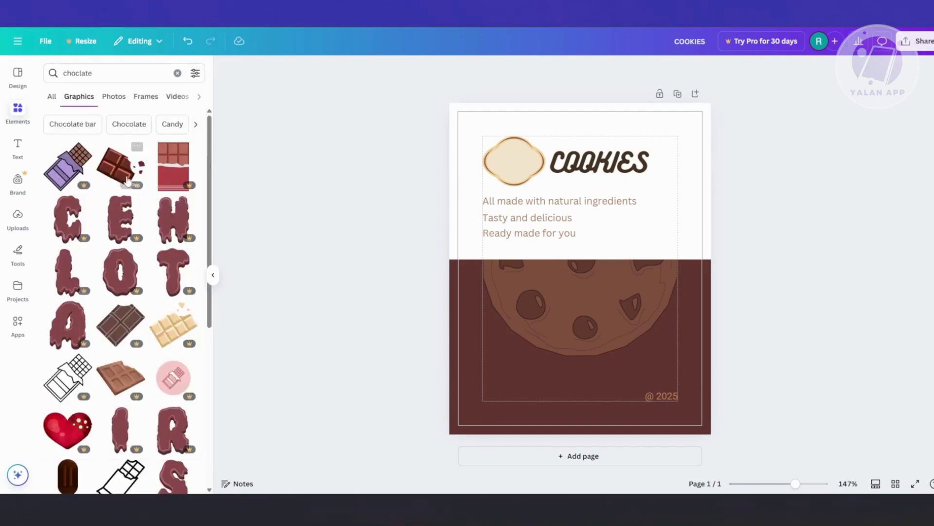
scroll(127, 181, "down", 10)
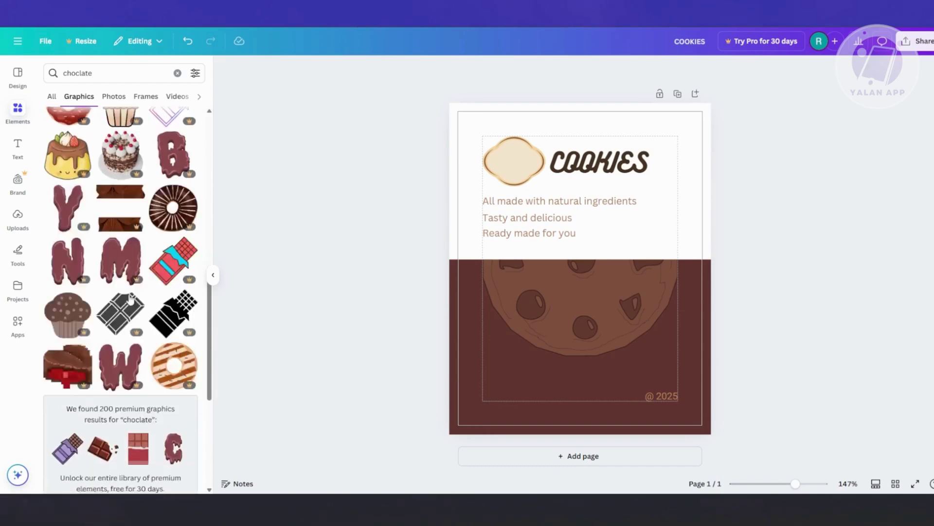
scroll(130, 299, "down", 10)
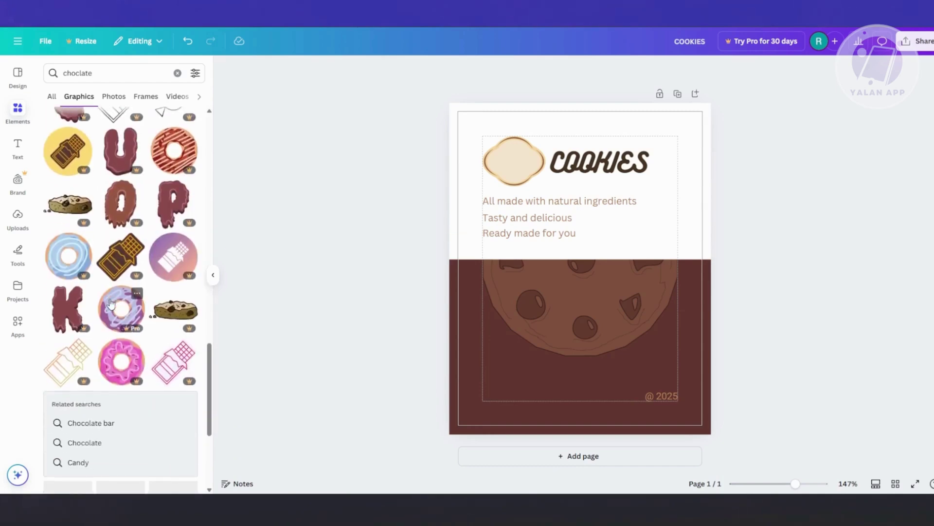
scroll(111, 302, "down", 10)
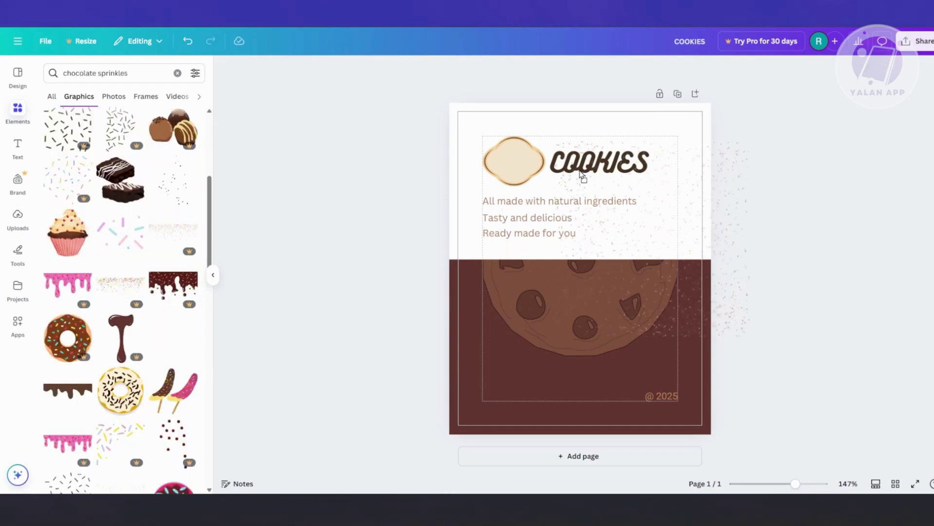
Step: Try to lay the scattered sprinkles graphic over the page, and undo the placement
left_click_drag(579, 170, 502, 113)
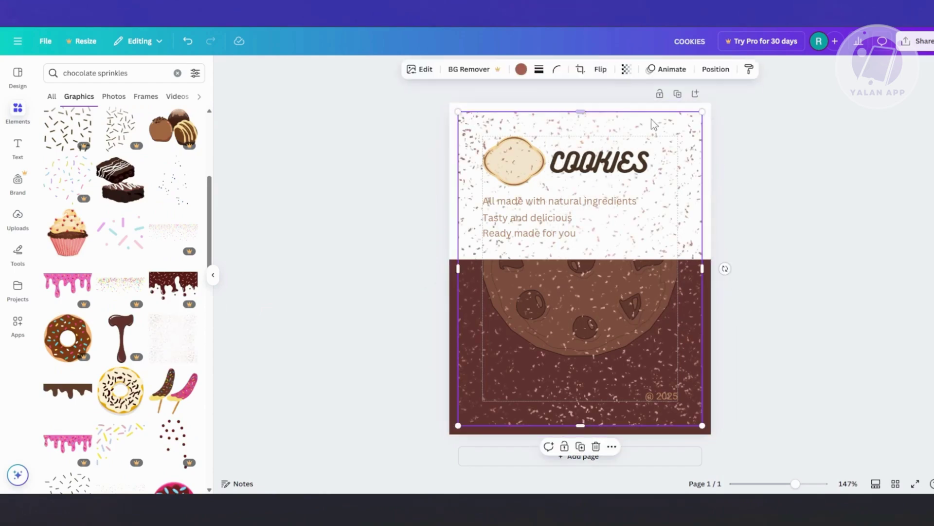
left_click(770, 226)
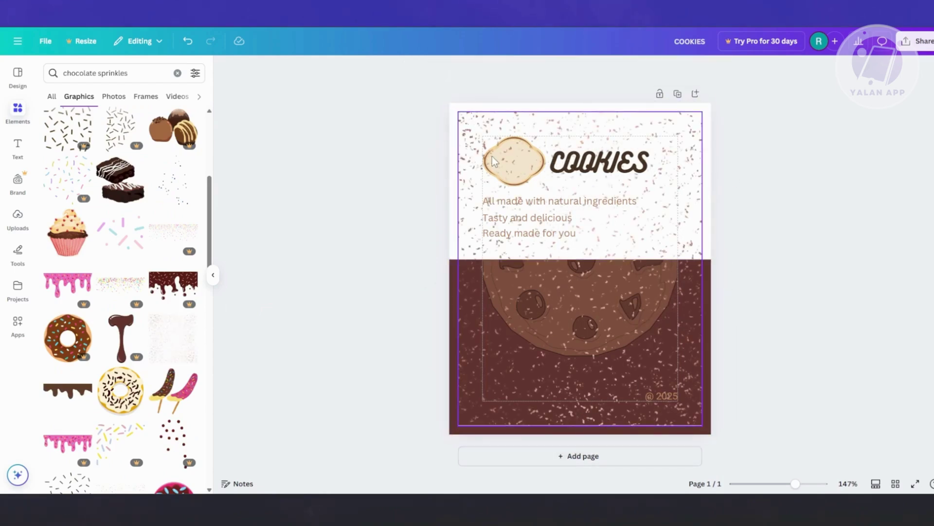
key("ctrl+z")
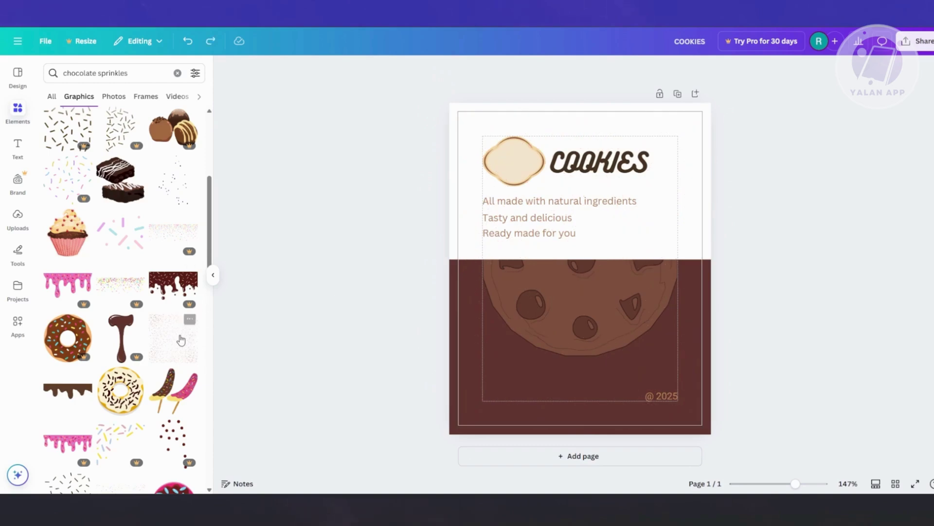
Step: Add the fine scattered sprinkles graphic to the page and fit it to the outer margin frame
left_click_drag(181, 340, 513, 130)
mouse_move(587, 108)
left_mouse_down()
mouse_move(584, 87)
mouse_move(591, 107)
left_mouse_up()
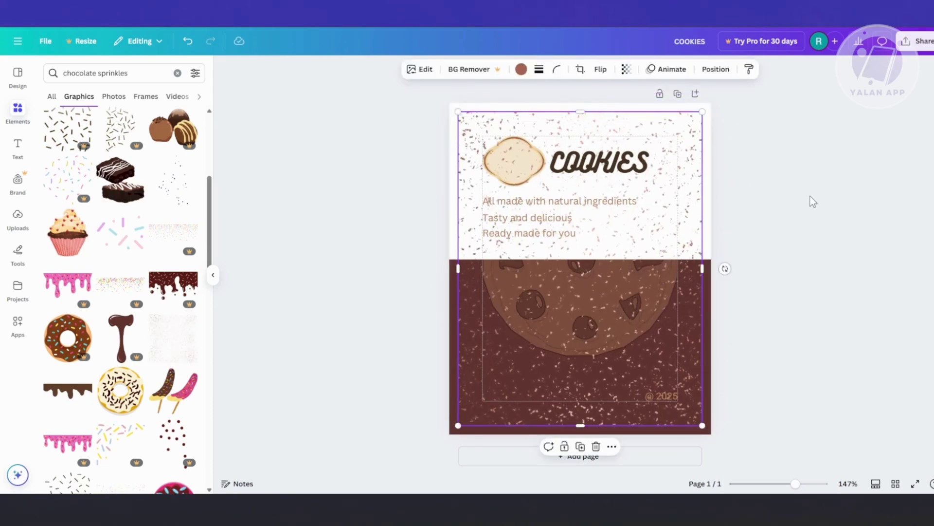
left_click(814, 202)
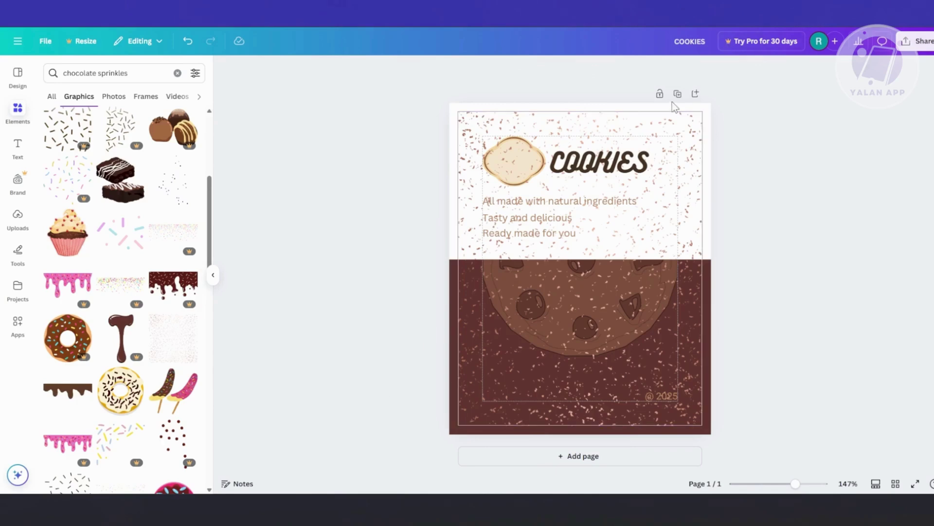
Step: Set the transparency of the sprinkles graphic to 13
left_click(671, 182)
left_click(626, 69)
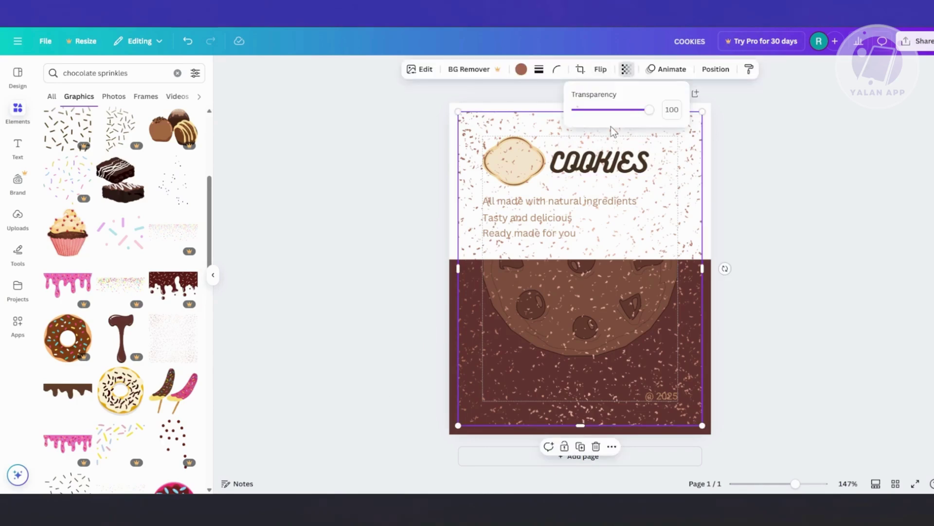
left_click_drag(647, 113, 588, 111)
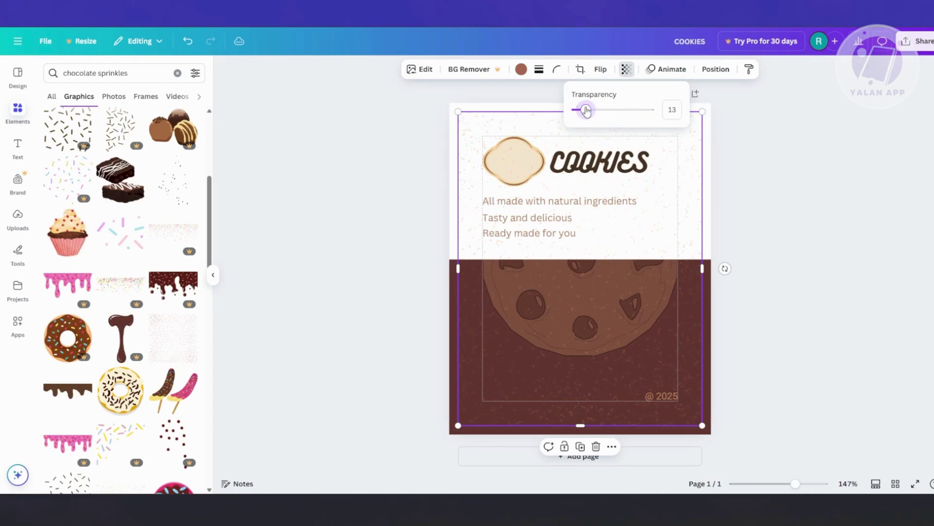
left_click(860, 198)
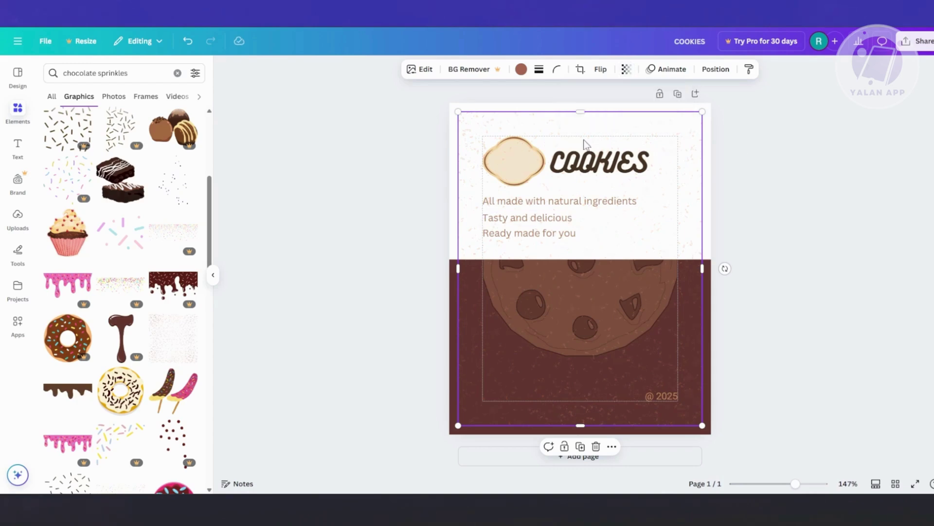
left_click(849, 275)
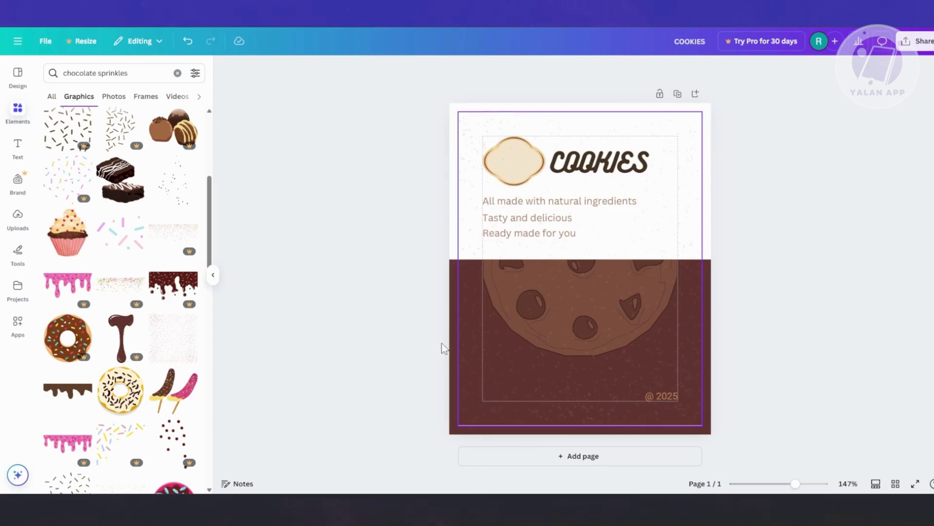
Step: Browse the remaining chocolate sprinkles results, and search the graphics for "cookie"
scroll(125, 296, "down", 5)
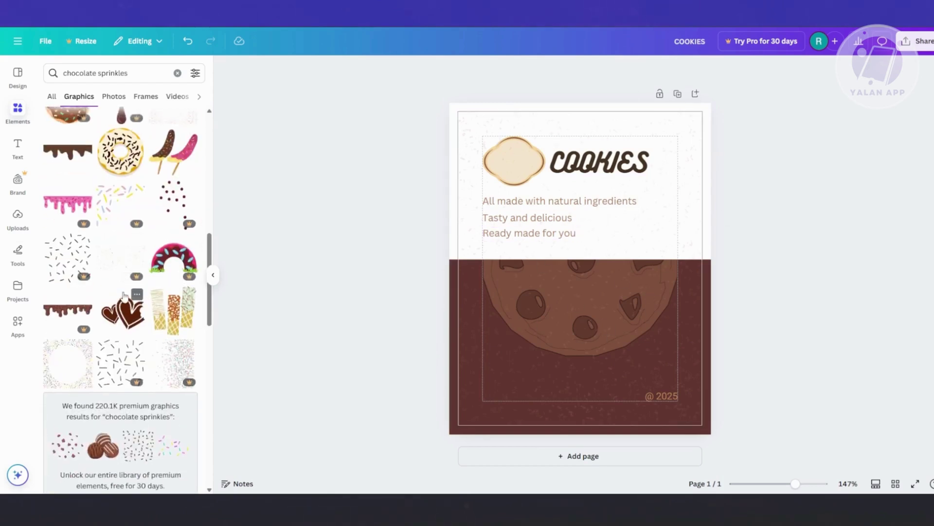
scroll(125, 295, "up", 2)
scroll(124, 299, "down", 10)
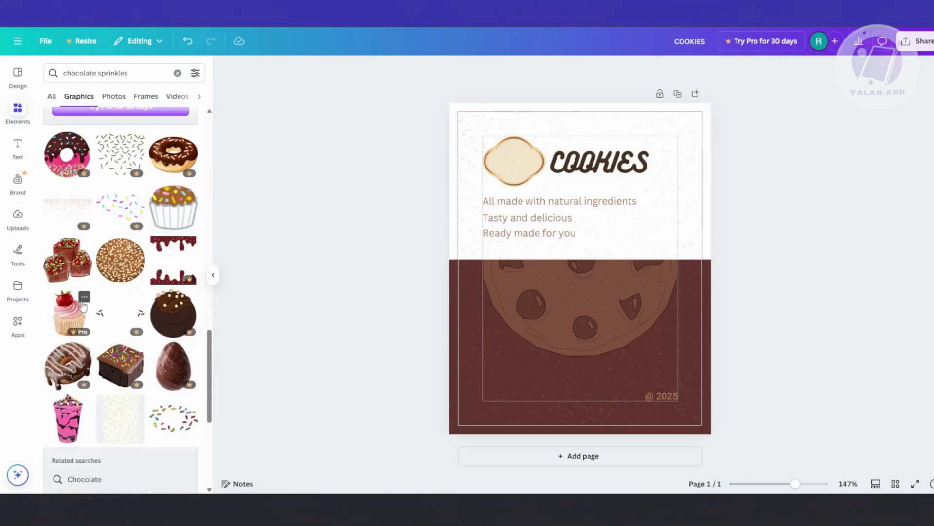
scroll(83, 304, "down", 5)
left_click(95, 73)
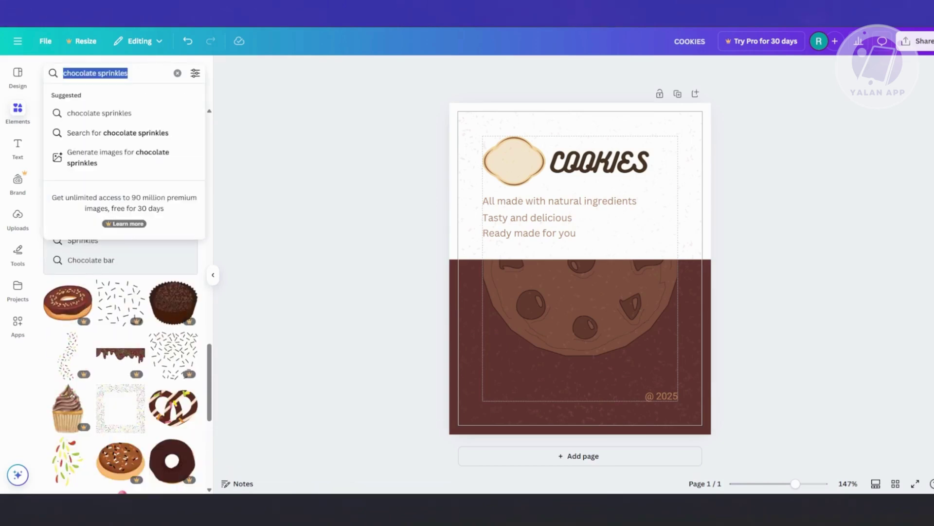
type("cookies")
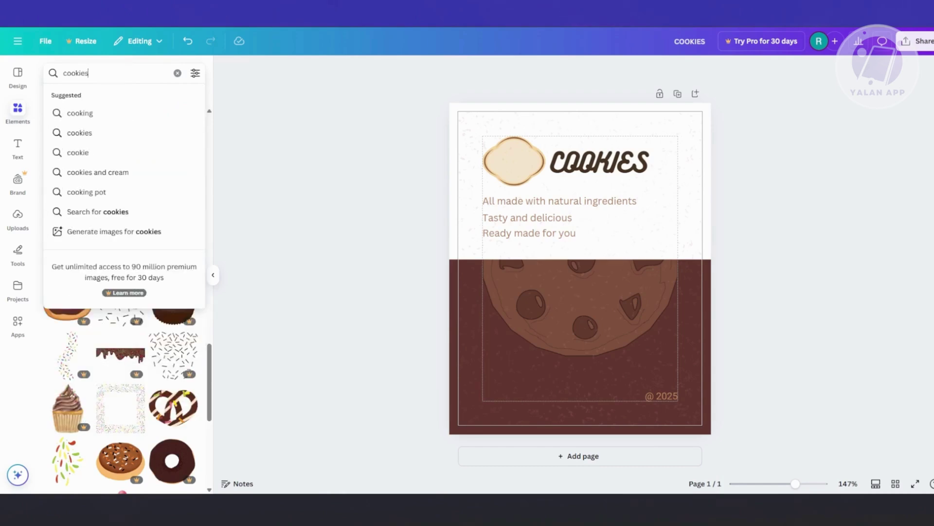
key("BackSpace")
key("Return")
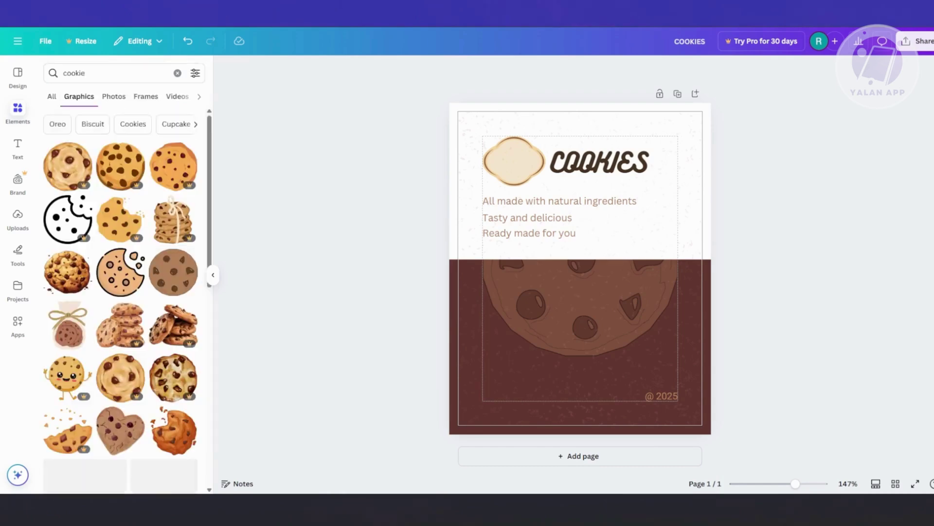
Step: Add the heart-shaped cookie graphic beside the taglines, overlapping the page's outer edge, and crop its lower part flush with the dark brown block
scroll(87, 368, "down", 3)
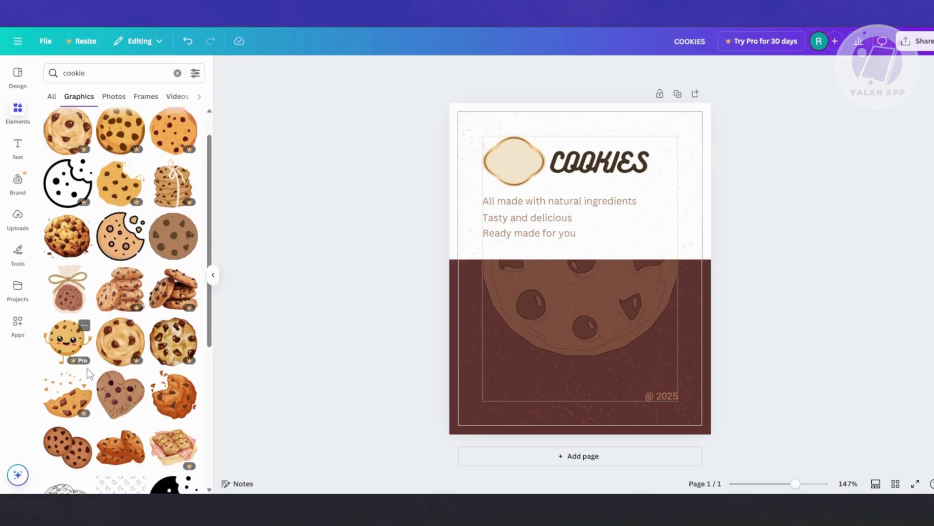
left_click_drag(134, 265, 664, 336)
left_click_drag(693, 378, 681, 187)
left_click_drag(653, 142, 631, 123)
left_click_drag(683, 182, 695, 238)
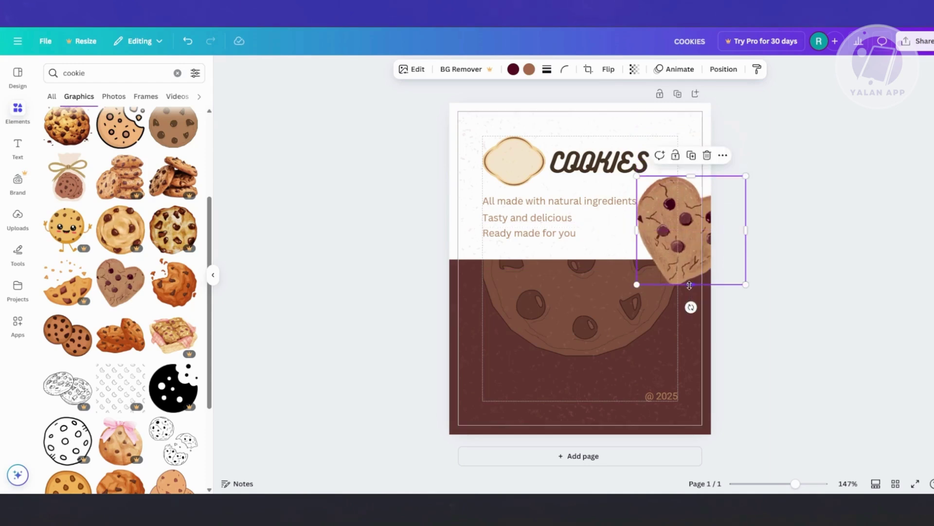
left_click_drag(691, 285, 691, 259)
left_click(760, 296)
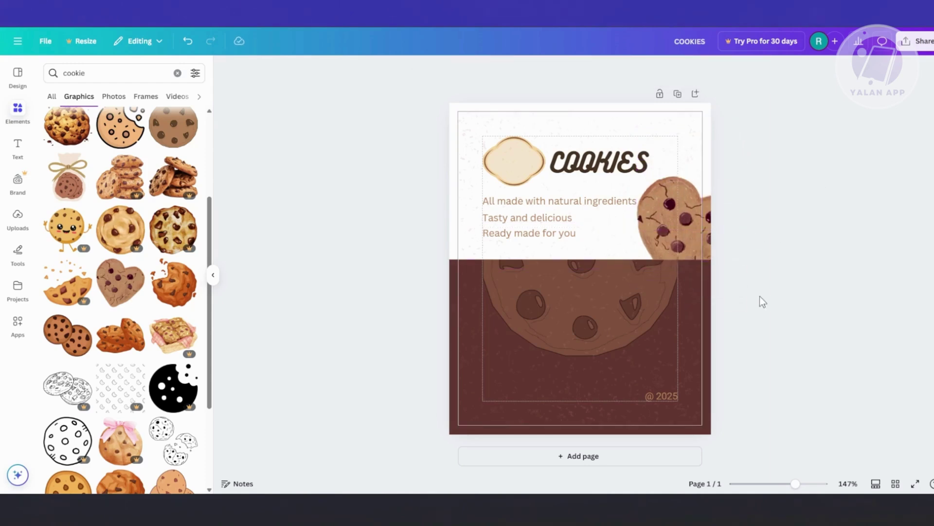
Step: Set the transparency of the heart-shaped cookie graphic to 24
left_click(681, 211)
left_click(636, 70)
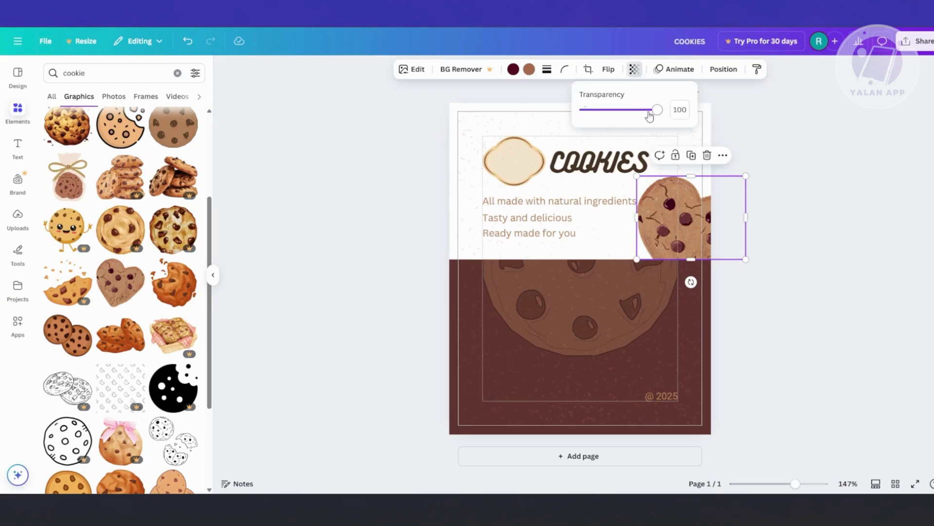
left_click_drag(660, 109, 603, 113)
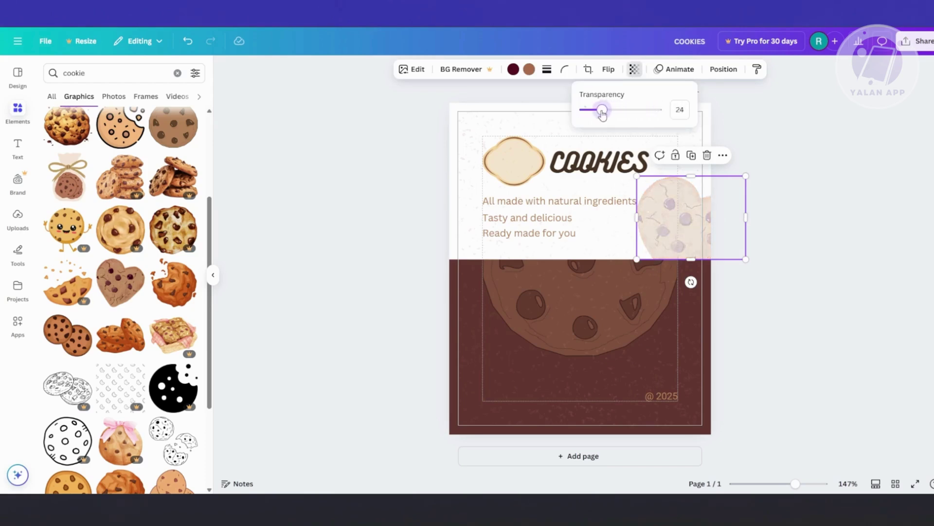
left_click(743, 144)
left_click(784, 127)
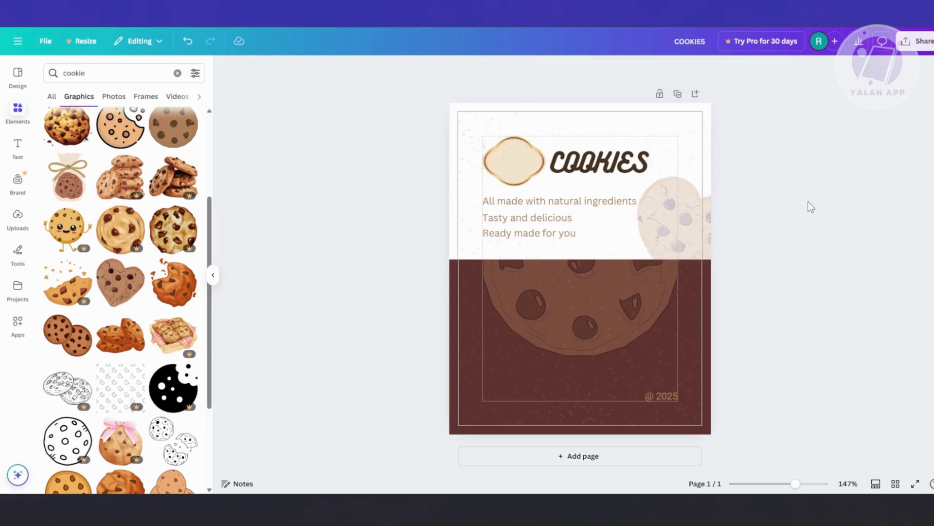
Step: View the design's sharing and download options, and close them
left_click(911, 44)
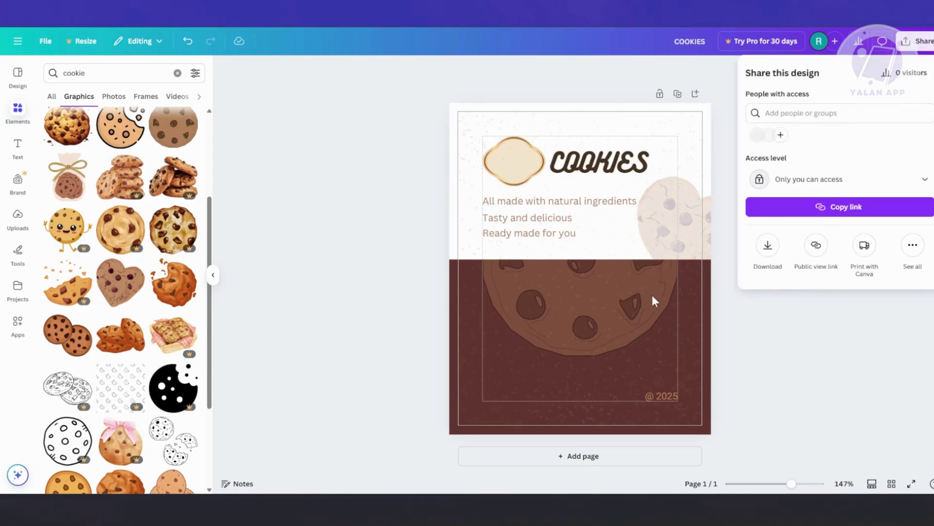
left_click(773, 366)
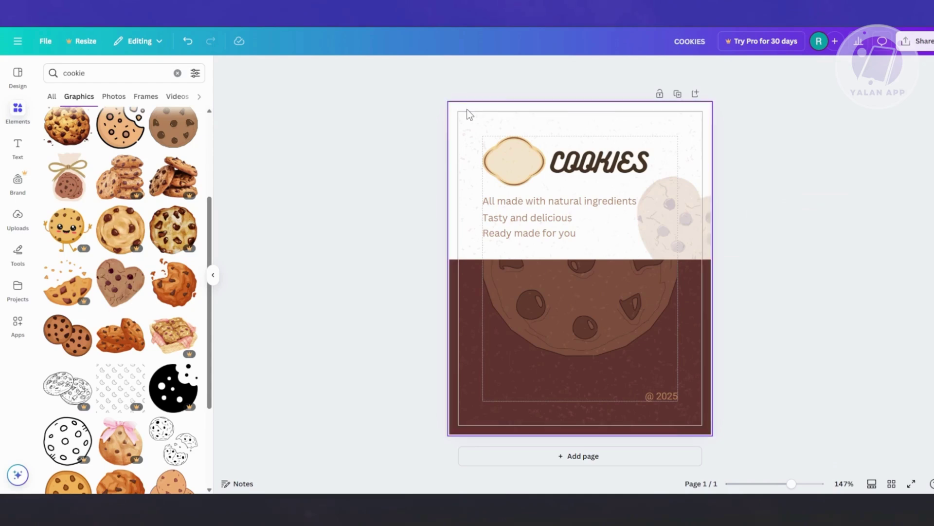